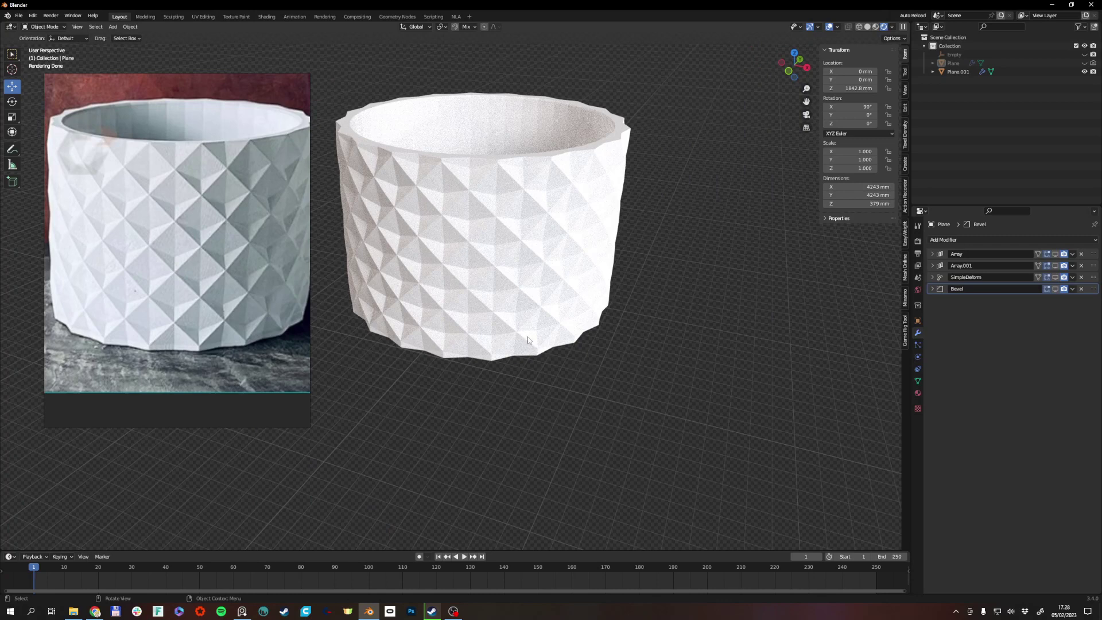
Step: Hide the finished pot object Plane.001 and make the Plane object visible
middle_drag(553, 346, 553, 338)
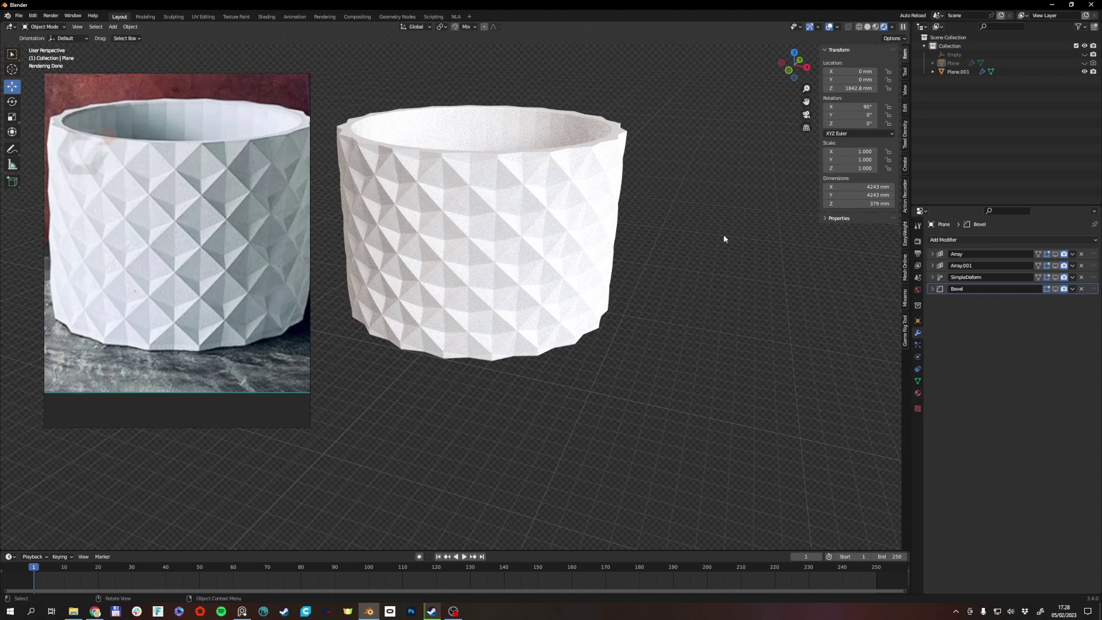
click(1084, 71)
click(1084, 63)
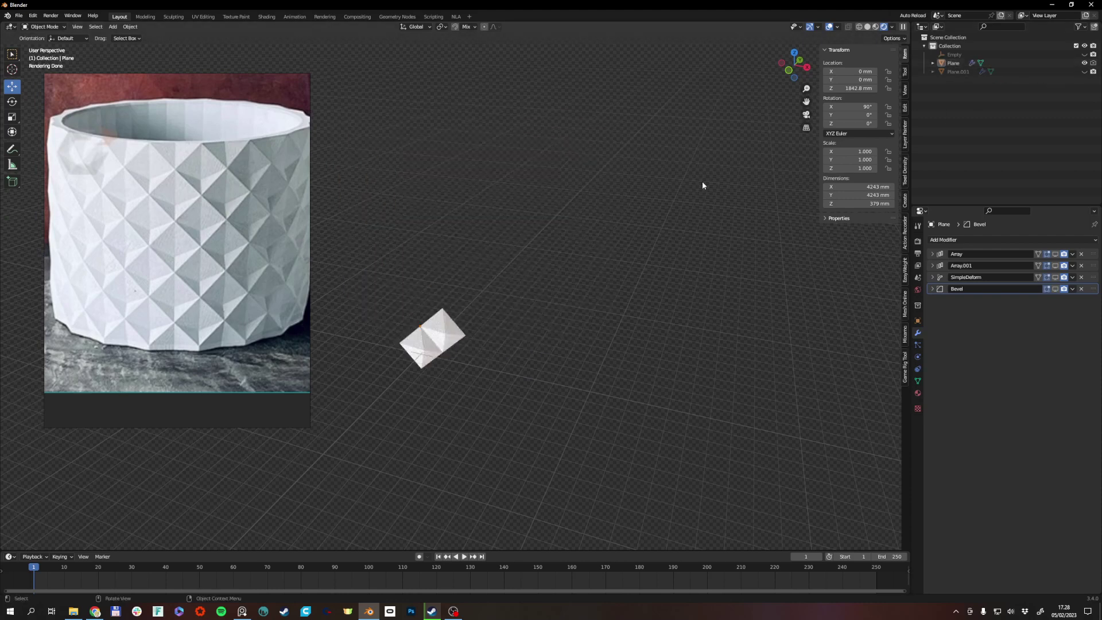
Step: Select the small faceted plane tile, switch the viewport to solid shading and frame the tile
click(432, 339)
key(z)
click(536, 400)
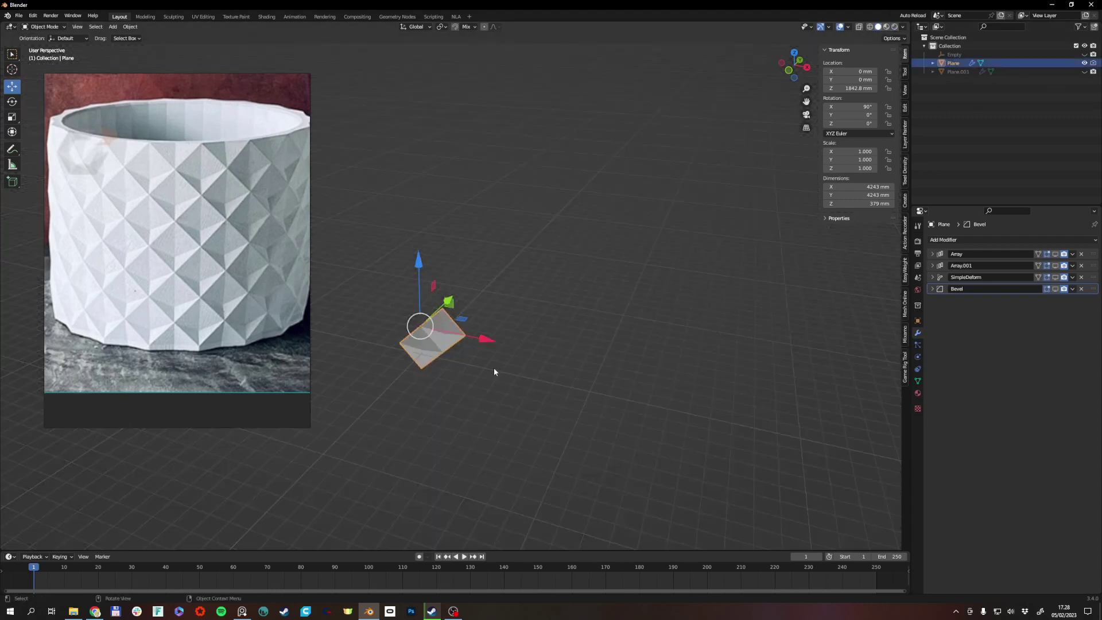
middle_drag(493, 369, 488, 338)
key(KP_Decimal)
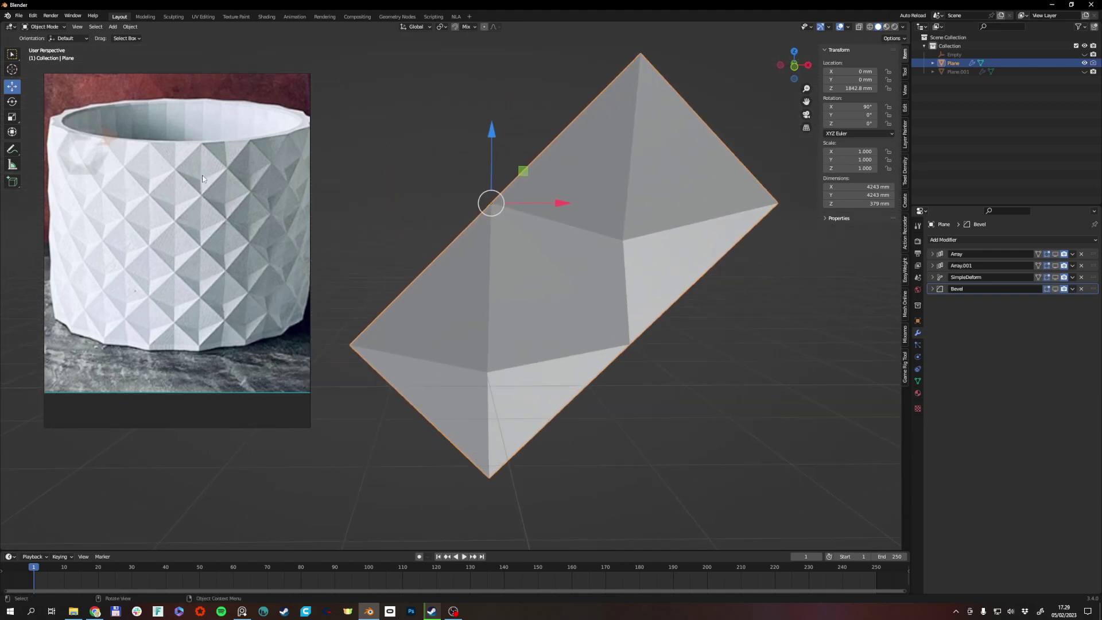
Step: Move the pot reference photo aside, away from the faceted tile
drag(202, 179, 152, 302)
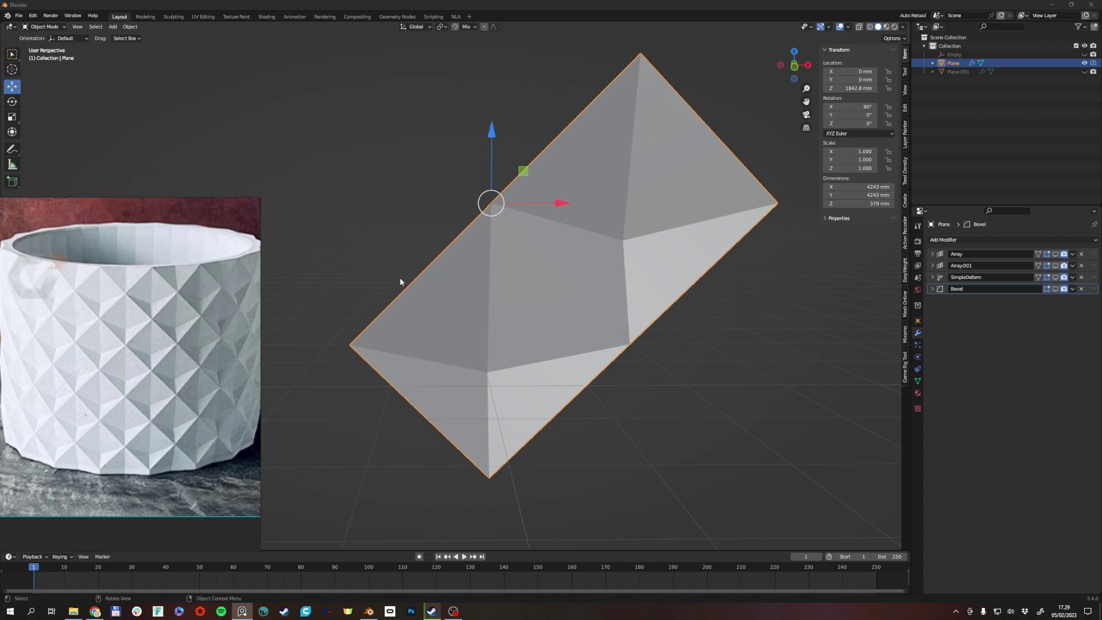
scroll(463, 276, down, 3)
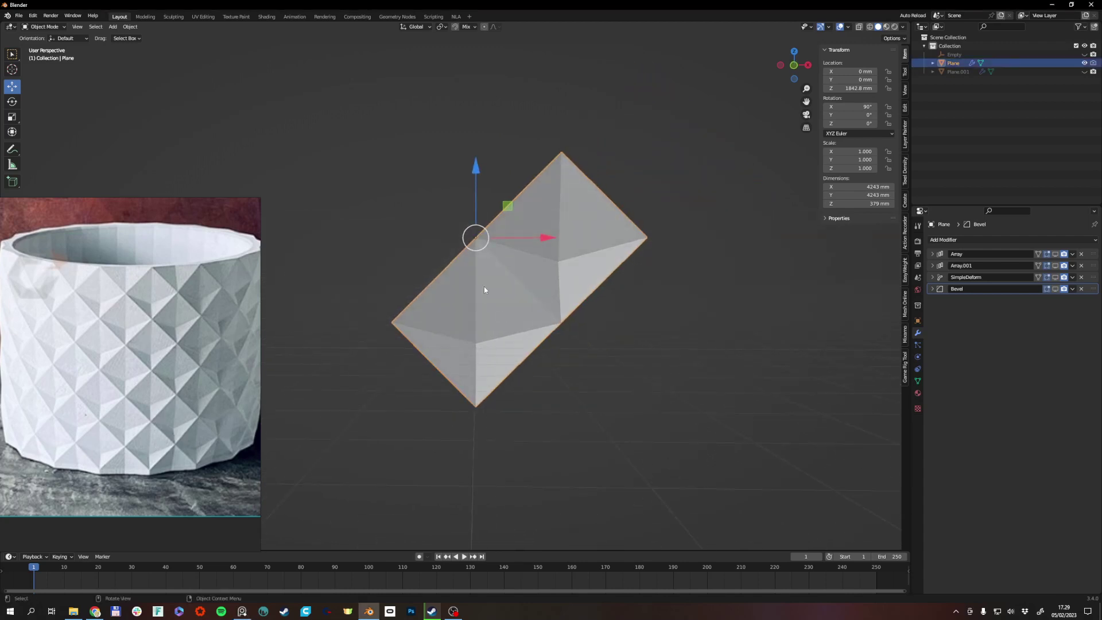
middle_drag(484, 287, 490, 239)
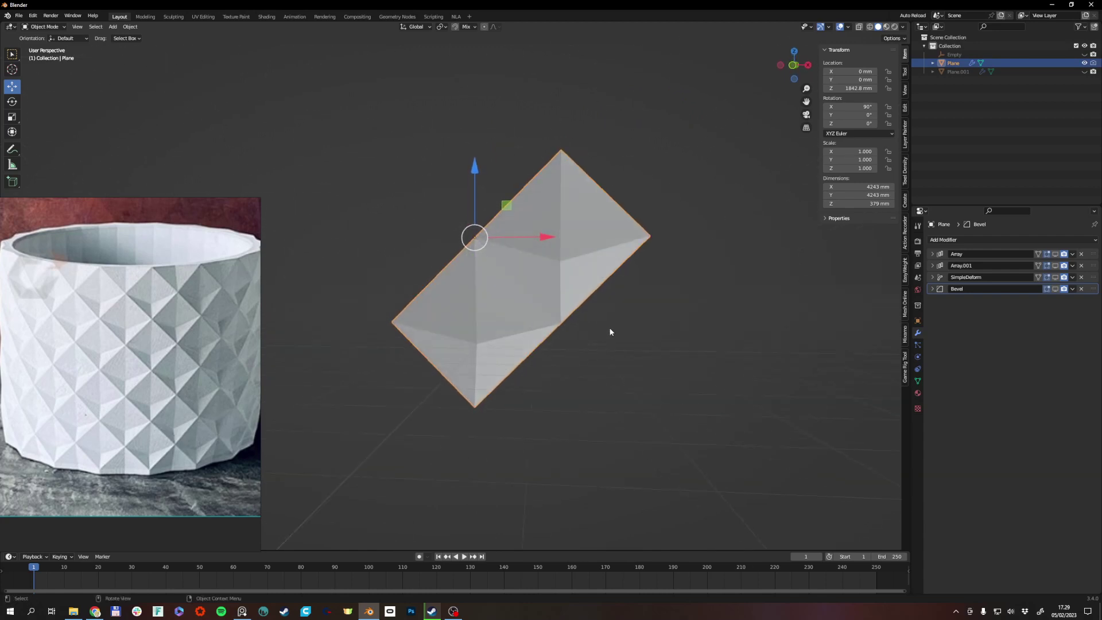
Step: Turn on the viewport display of the plane's first Array modifier and check its settings
click(932, 254)
click(1055, 254)
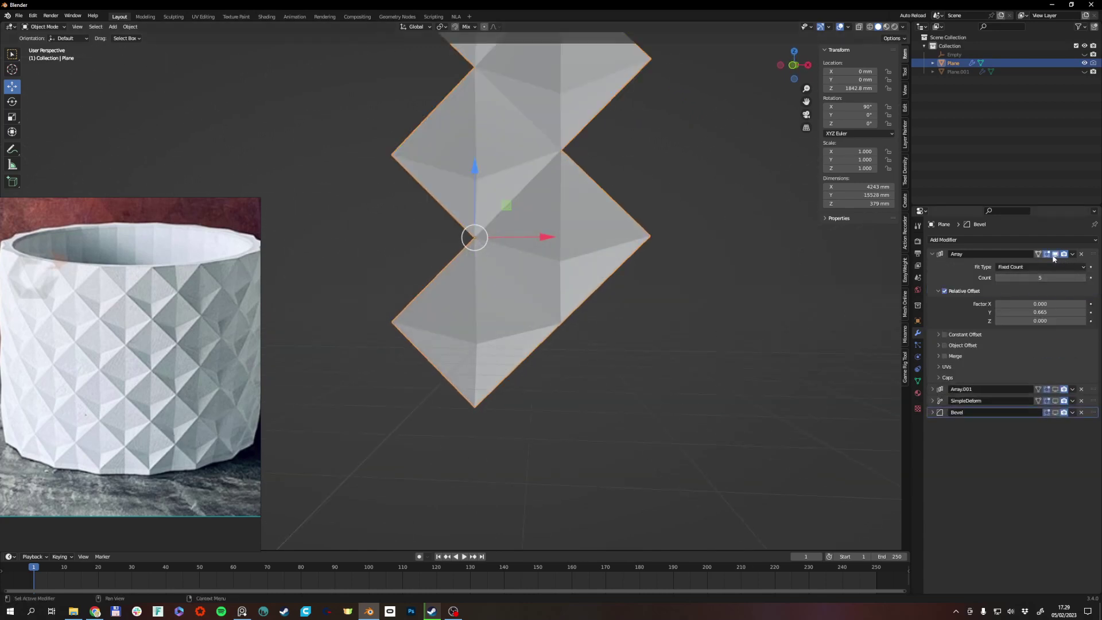
scroll(681, 312, down, 5)
shift+middle_drag(673, 318, 692, 351)
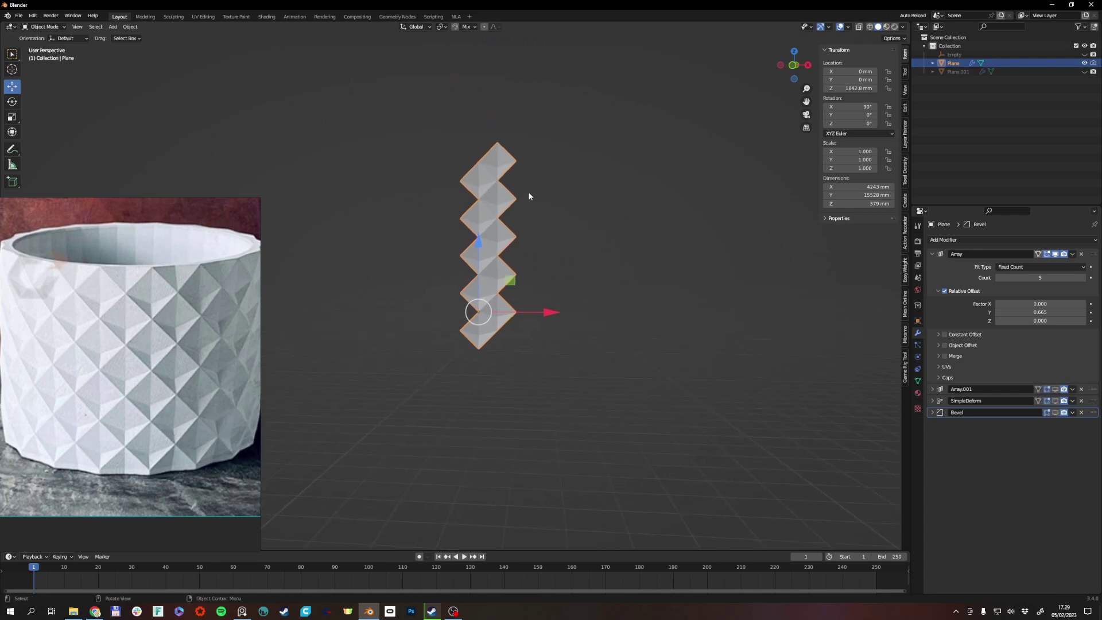
click(932, 254)
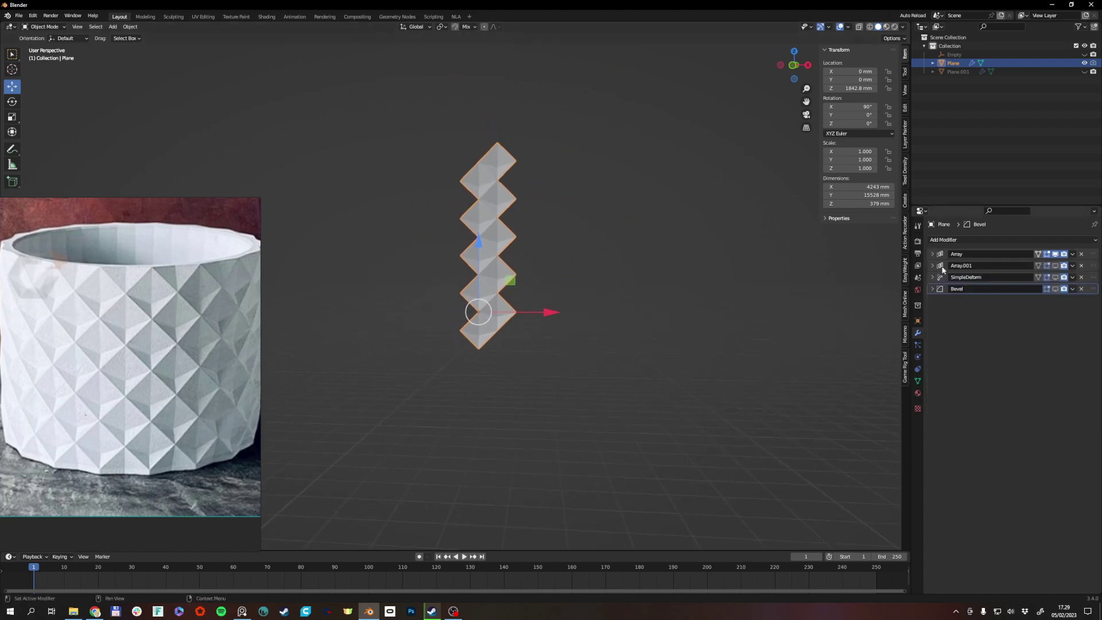
Step: Turn on the viewport display of the Array.001 modifier and view the whole faceted sheet
click(1055, 265)
scroll(502, 330, up, 3)
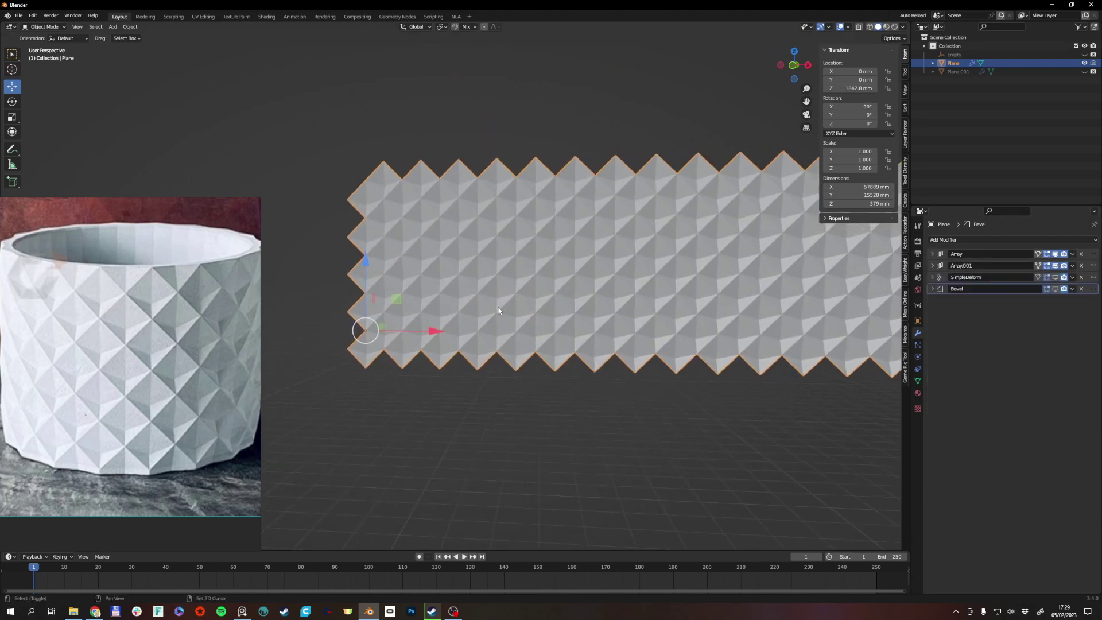
middle_drag(502, 330, 459, 326)
scroll(462, 326, up, 2)
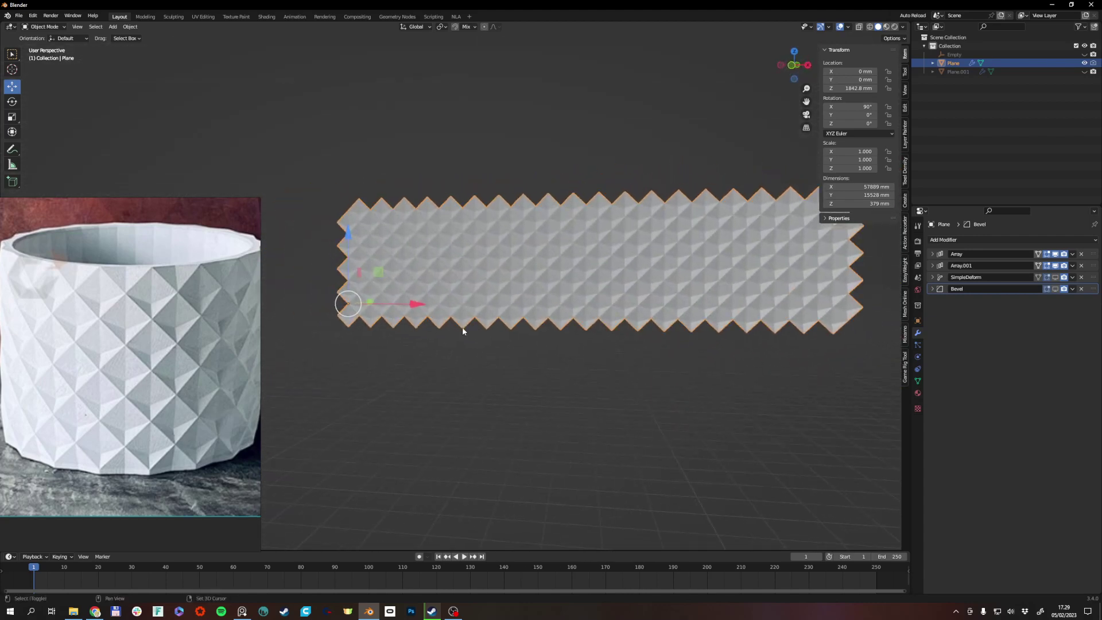
scroll(468, 324, up, 2)
Step: Turn on the viewport display of the SimpleDeform modifier and open its settings
click(575, 380)
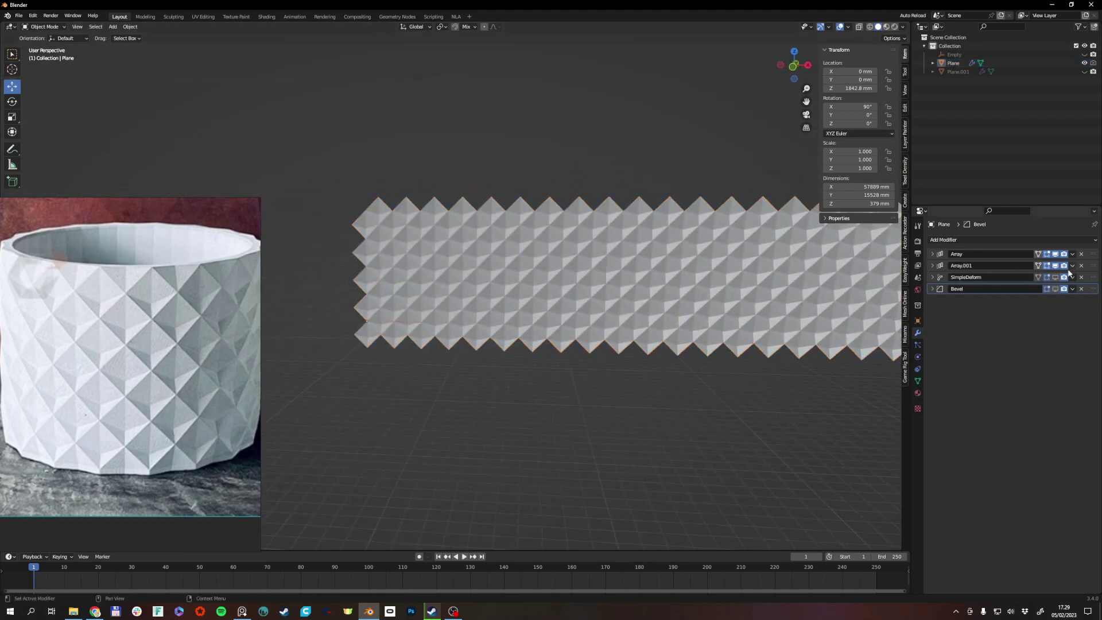
click(1056, 278)
shift+middle_drag(520, 330, 561, 419)
ctrl+middle_drag(562, 419, 501, 334)
click(932, 277)
middle_drag(643, 297, 981, 297)
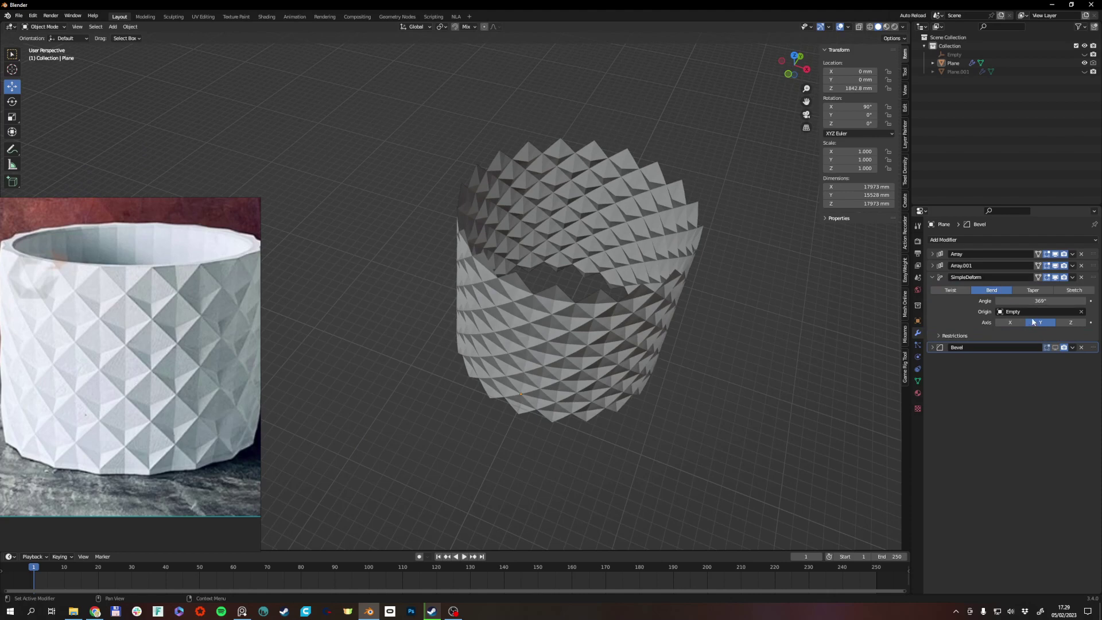
Step: Try SimpleDeform with Twist and without an origin object, restoring Bend and the Empty as origin
click(963, 290)
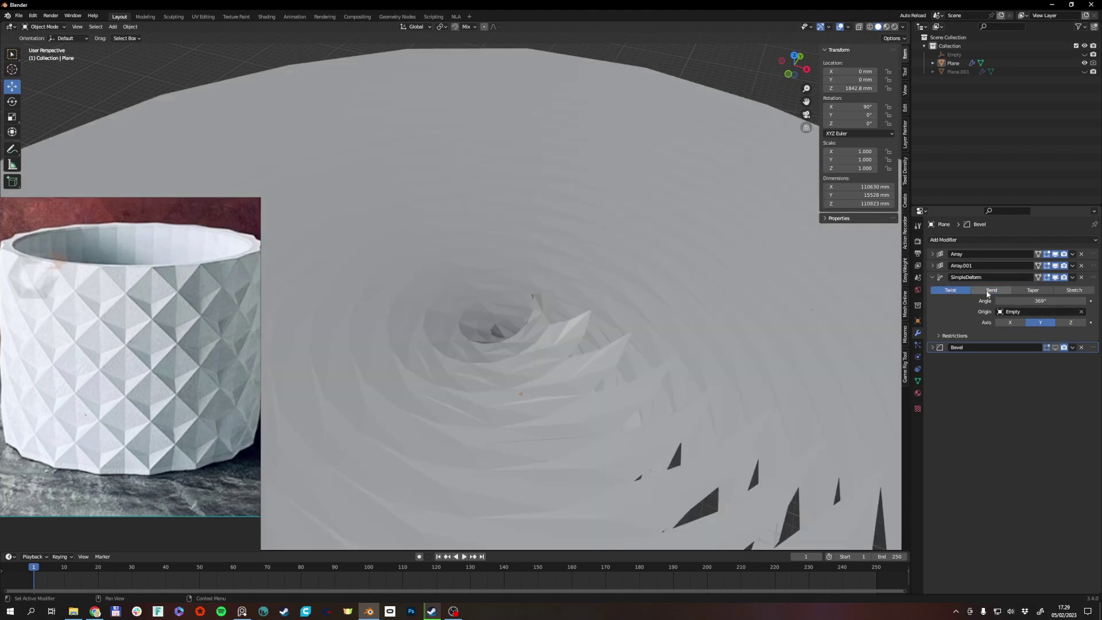
click(991, 291)
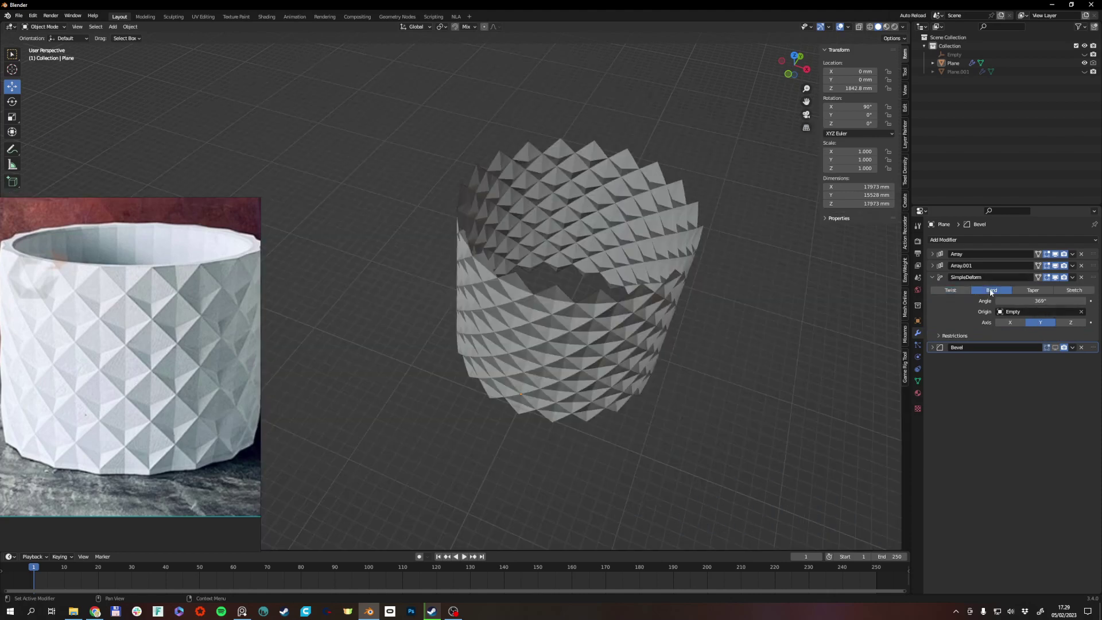
click(1082, 313)
middle_drag(800, 339, 687, 344)
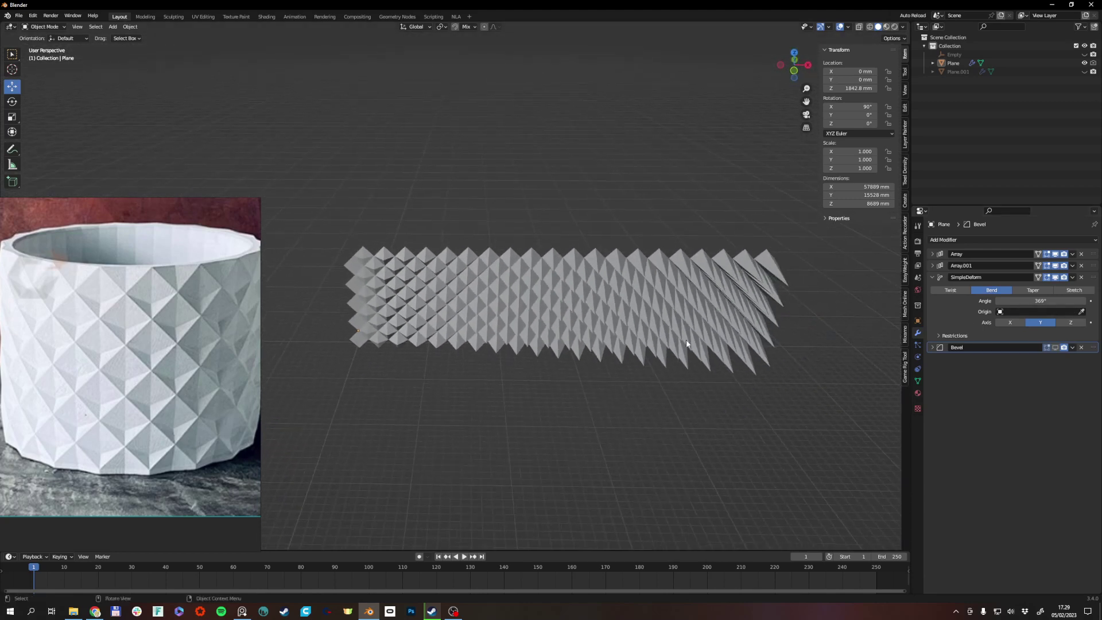
click(1046, 311)
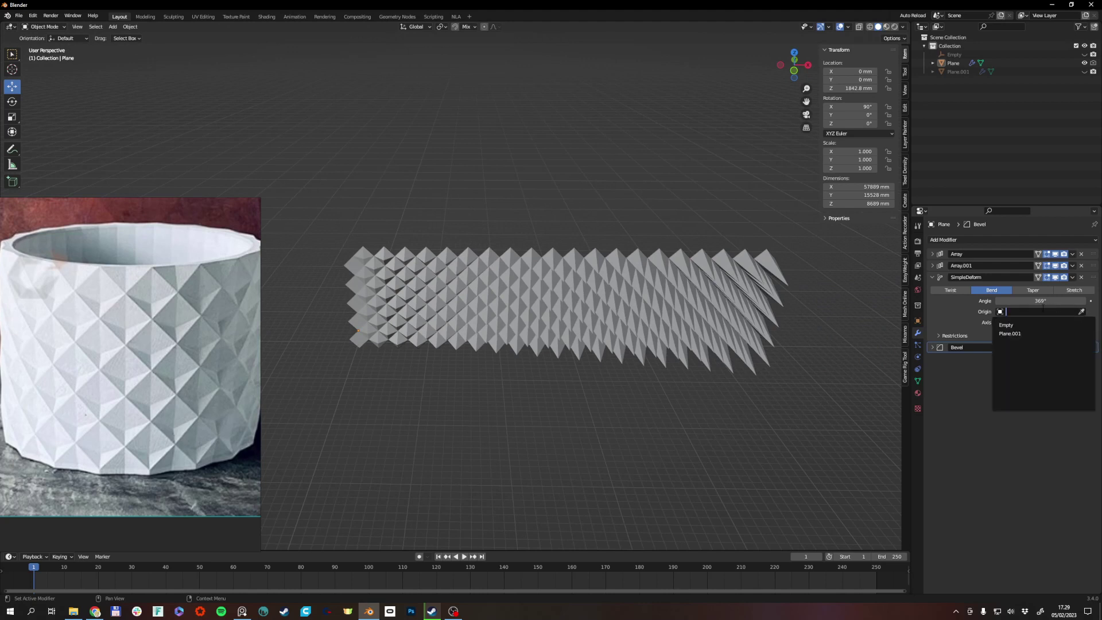
key(Return)
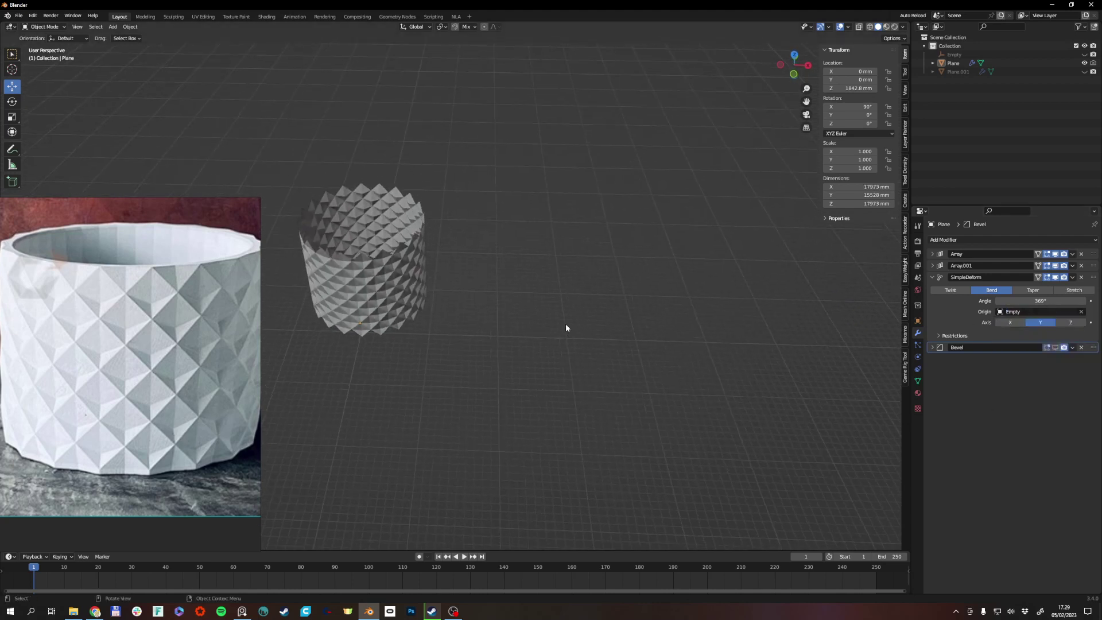
Step: Try rotating the Empty to 87.3° on X and 92.5° on Z, and undo both changes
click(953, 54)
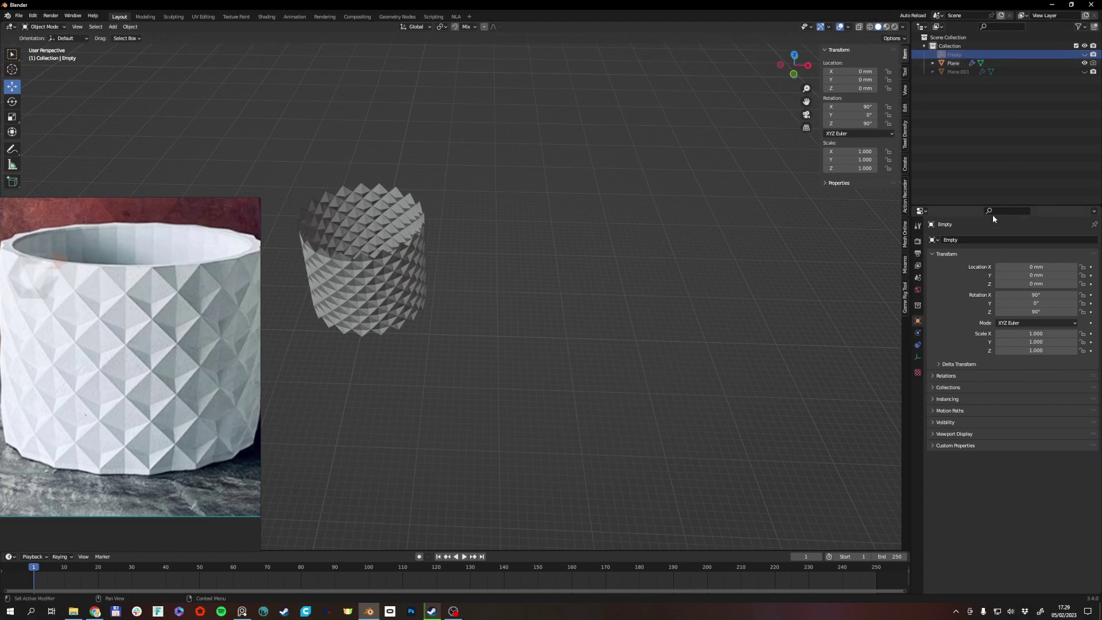
shift+middle_drag(480, 140, 597, 220)
scroll(597, 220, up, 4)
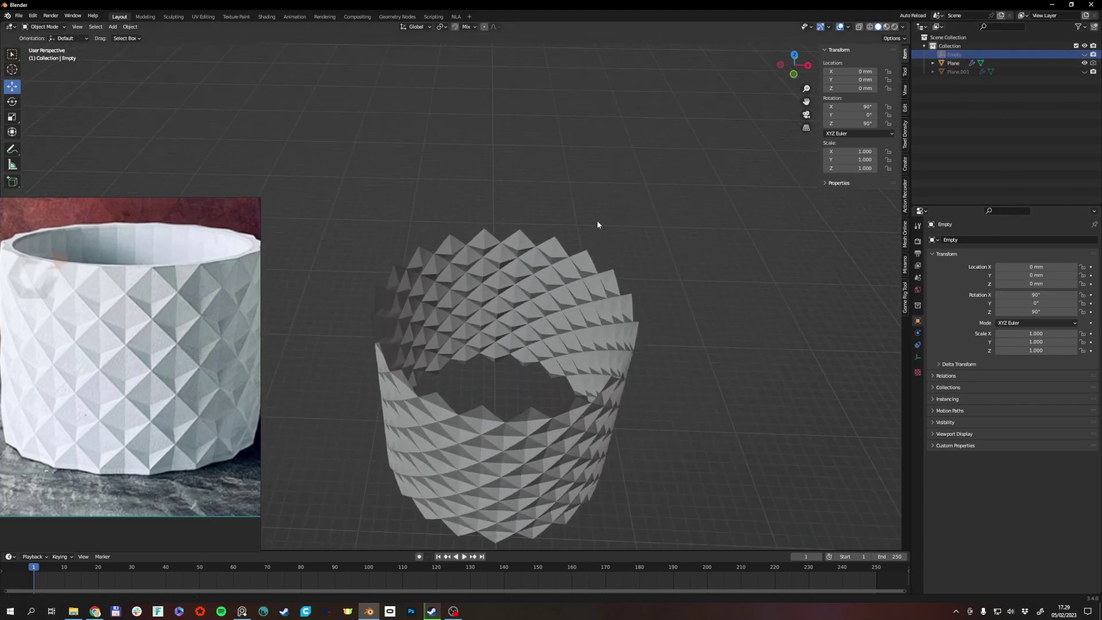
shift+middle_drag(636, 282, 623, 190)
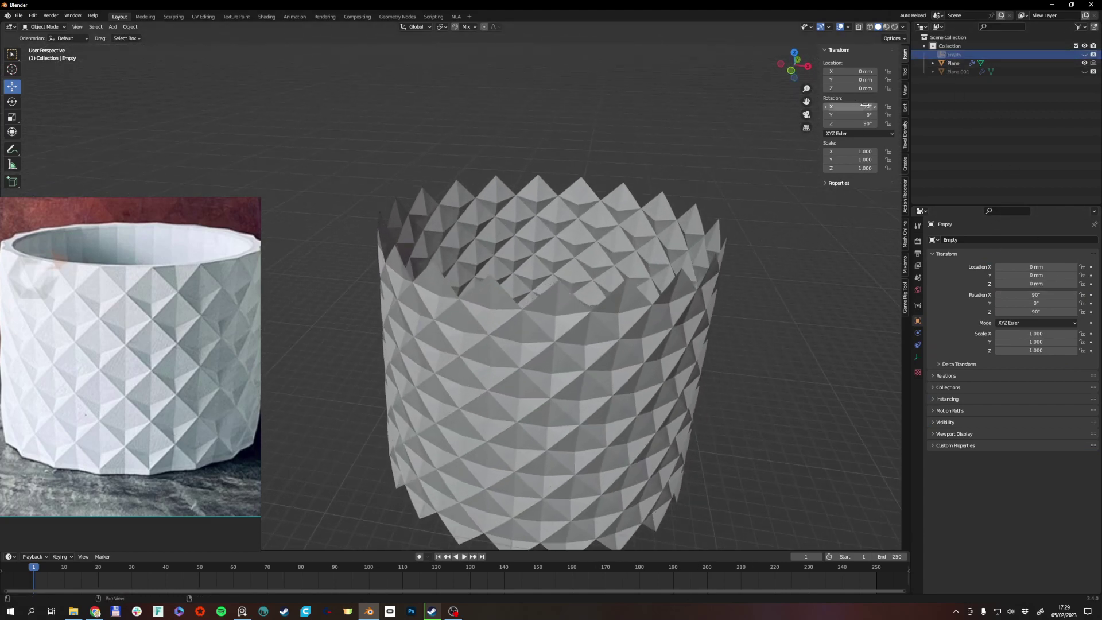
drag(860, 107, 870, 135)
key(ctrl+z)
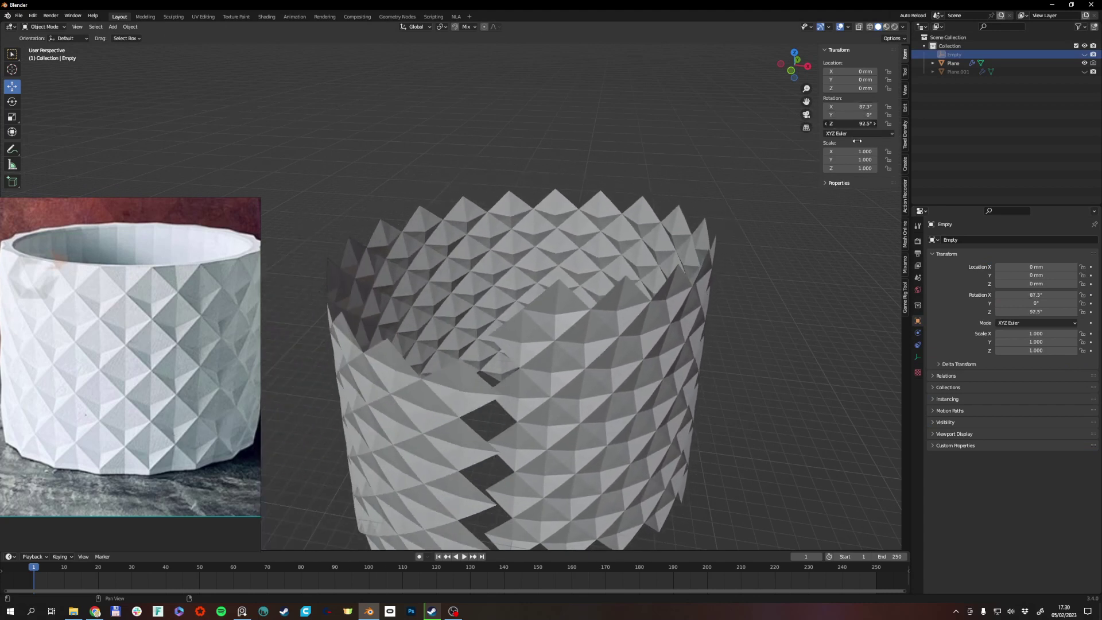
key(ctrl+z)
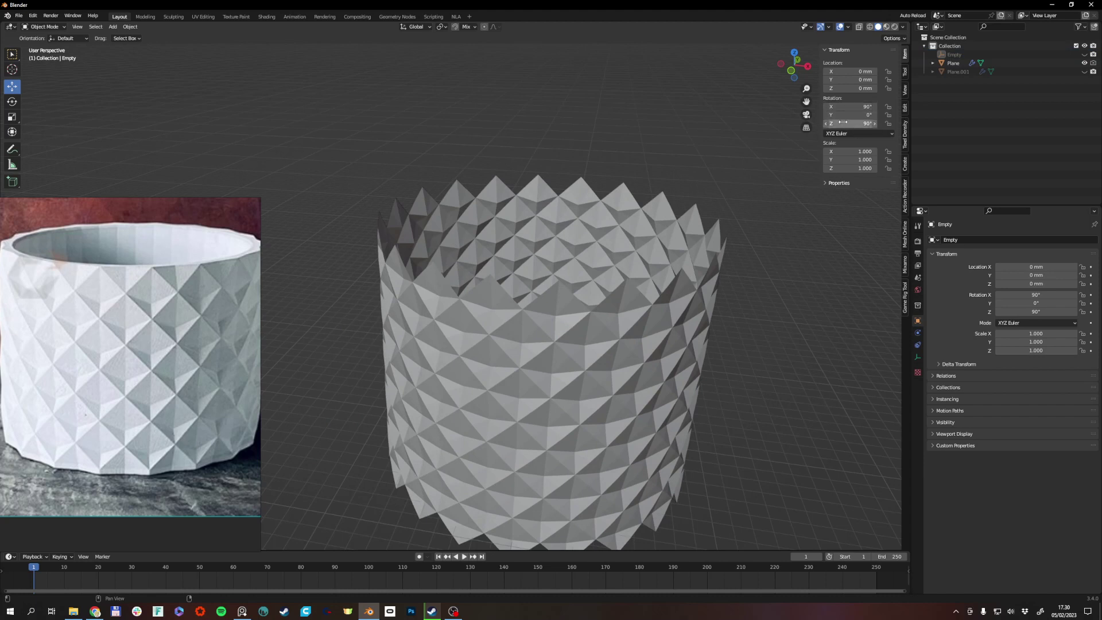
Step: Select the Plane object and turn off the viewport display of both Array modifiers and SimpleDeform, leaving only the base tile
middle_drag(701, 143, 631, 278)
click(953, 63)
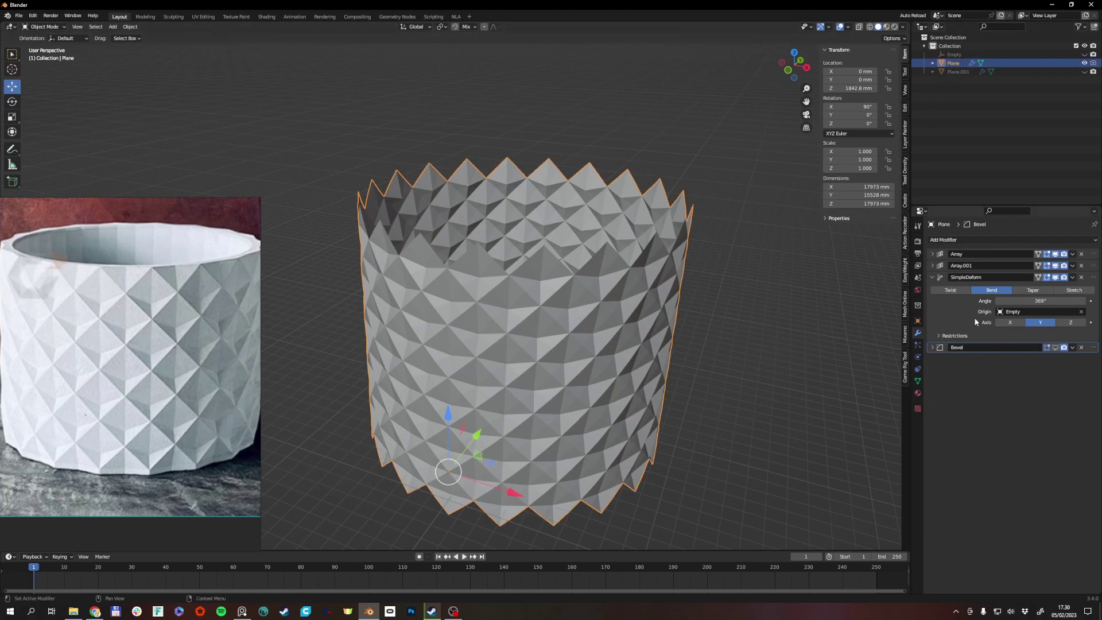
click(933, 278)
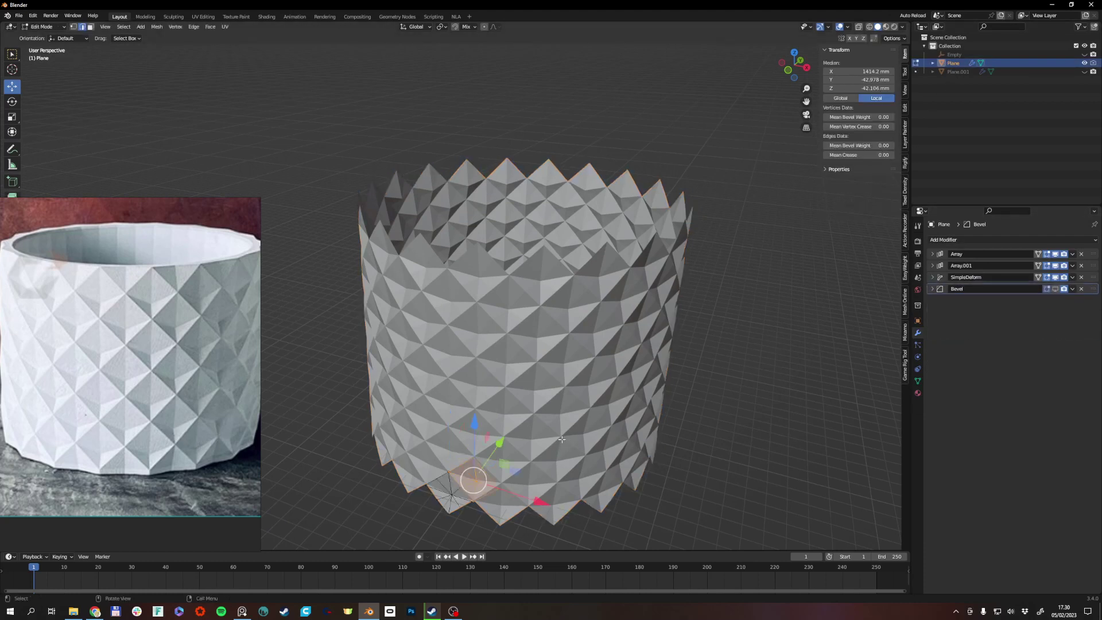
drag(1056, 255, 1056, 287)
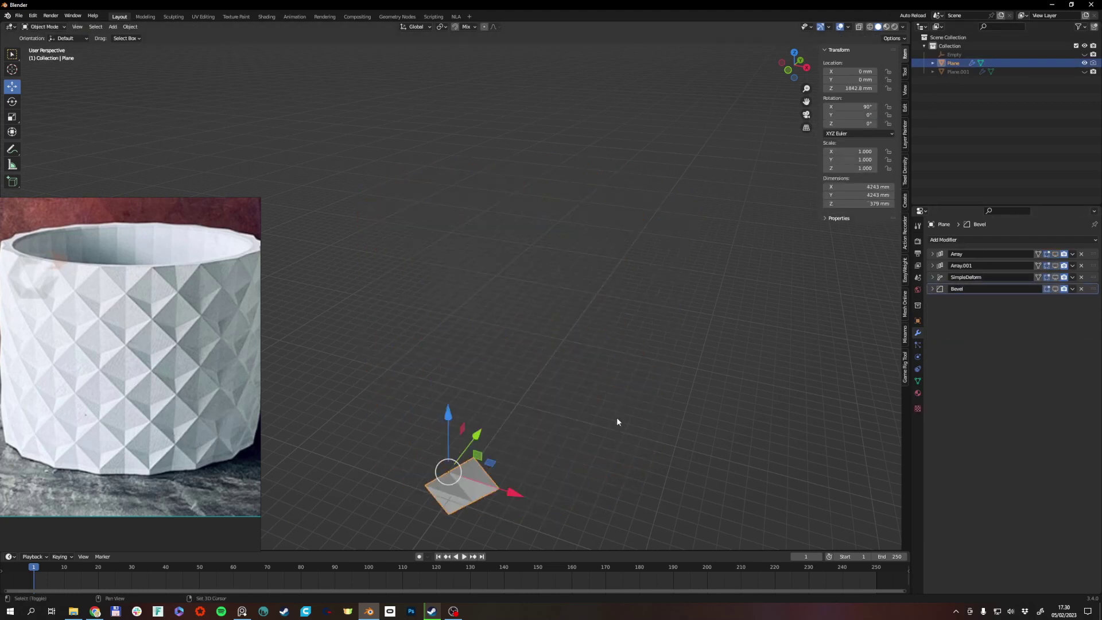
shift+middle_drag(617, 417, 666, 269)
middle_drag(666, 270, 683, 233)
ctrl+middle_drag(585, 241, 574, 167)
shift+middle_drag(566, 281, 489, 243)
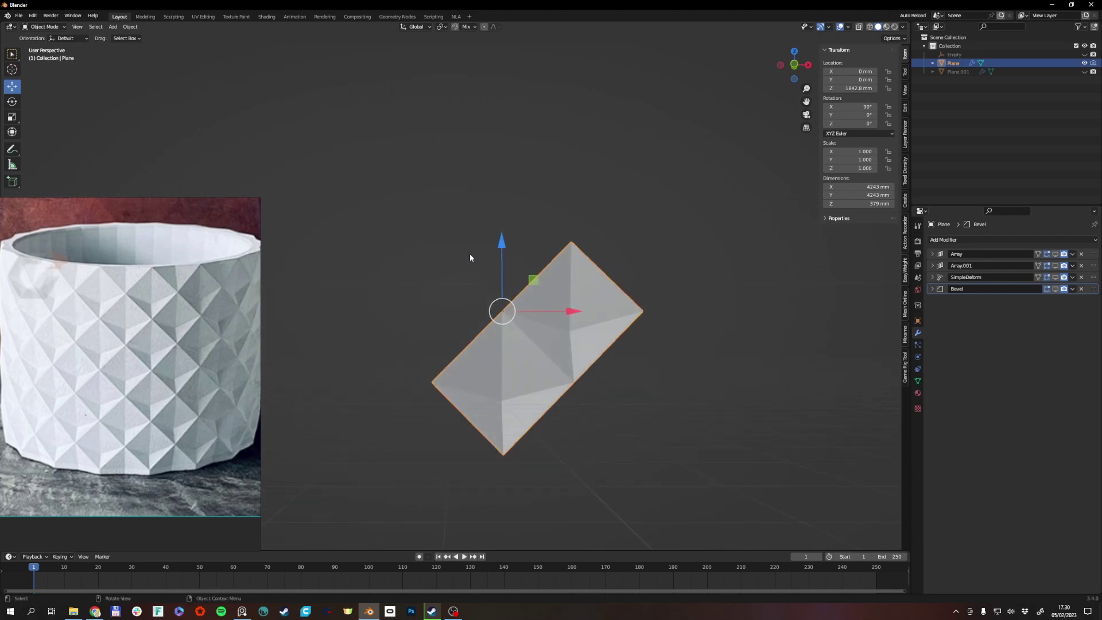
click(469, 253)
middle_drag(534, 352, 550, 383)
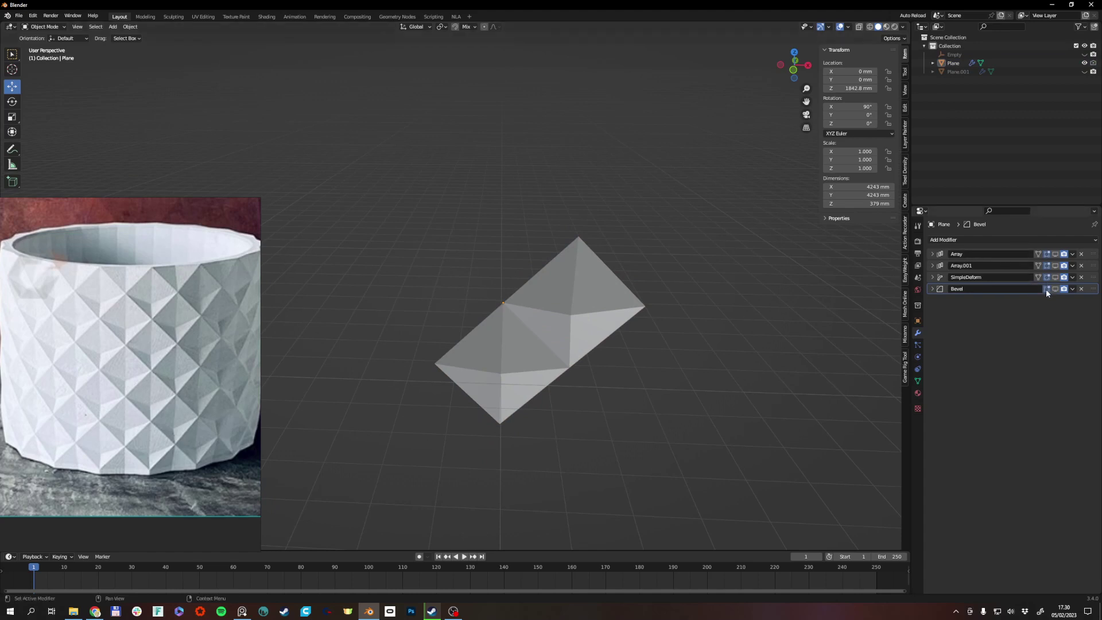
Step: Turn on the viewport display of both Array modifiers to repeat the tile into a full sheet
click(1056, 255)
click(1056, 266)
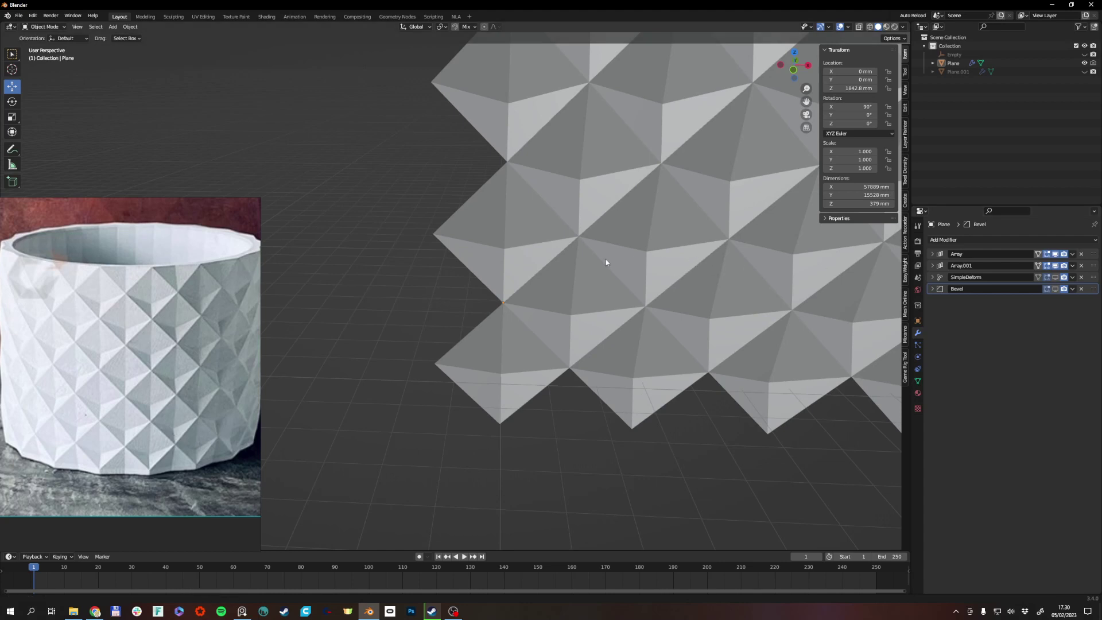
scroll(651, 429, up, 3)
scroll(651, 428, down, 6)
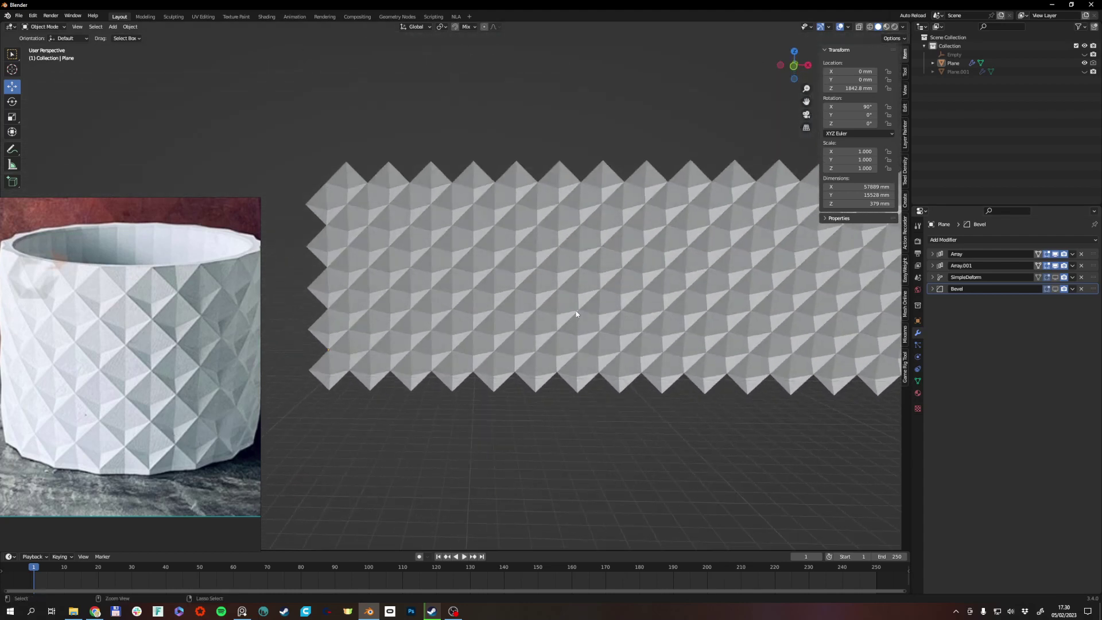
scroll(543, 317, down, 3)
mouse_move(599, 329)
shift+middle_down()
mouse_move(543, 317)
mouse_move(600, 342)
shift+middle_up()
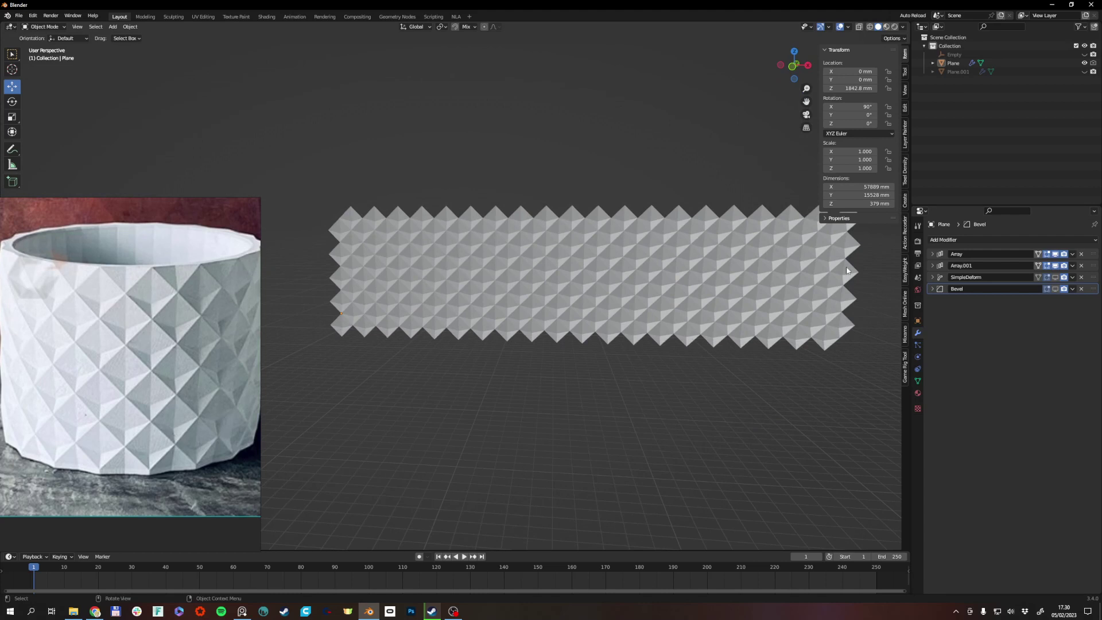
Step: Turn on the SimpleDeform modifier's viewport display to bend the faceted sheet into a cylinder
click(1055, 277)
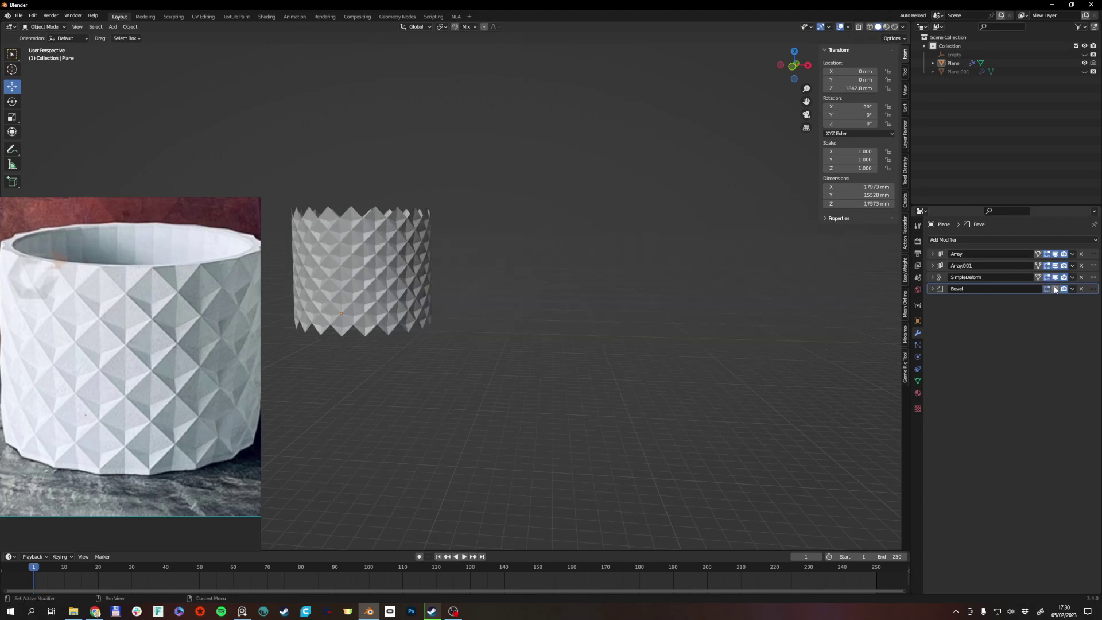
scroll(543, 302, up, 6)
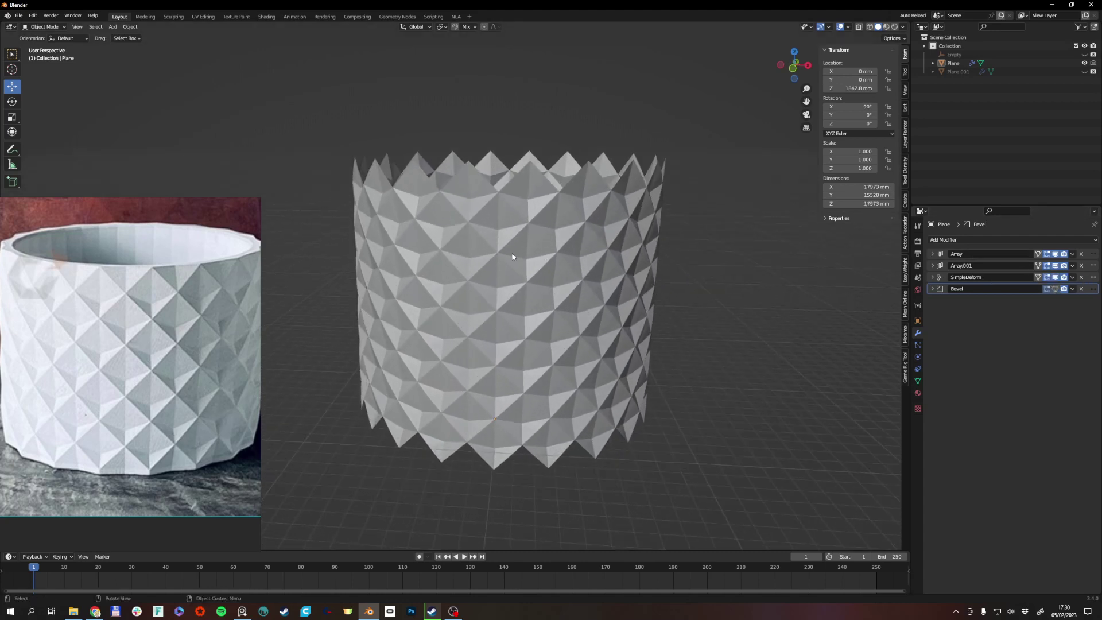
middle_drag(513, 256, 504, 285)
scroll(511, 312, up, 1)
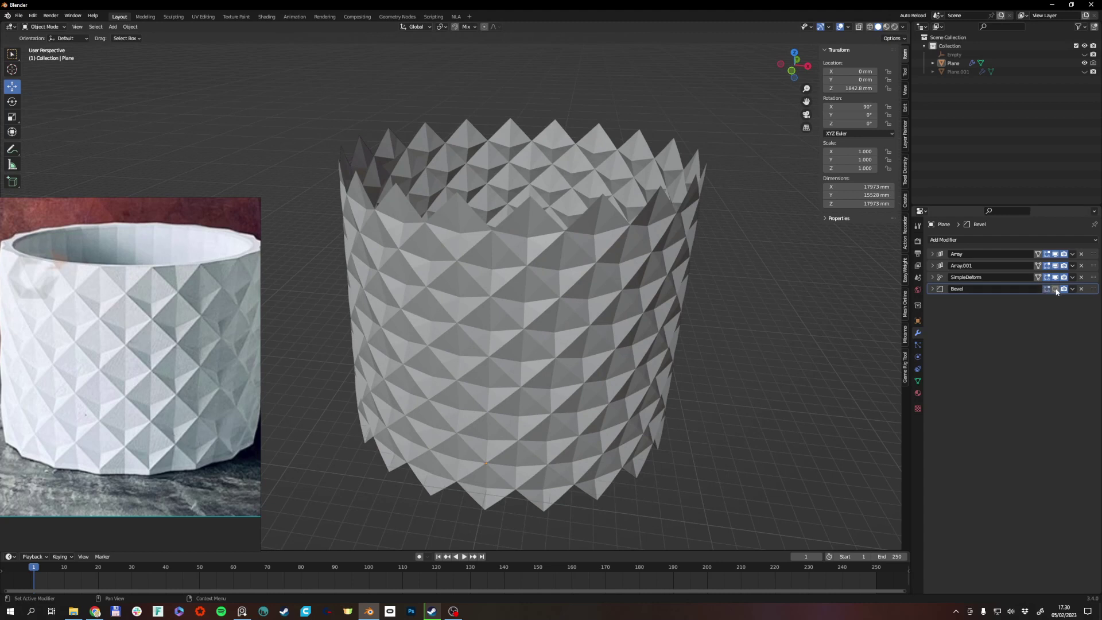
Step: Turn on the Bevel modifier's viewport display on the faceted cylinder and select the object
click(1055, 290)
middle_drag(674, 317, 679, 293)
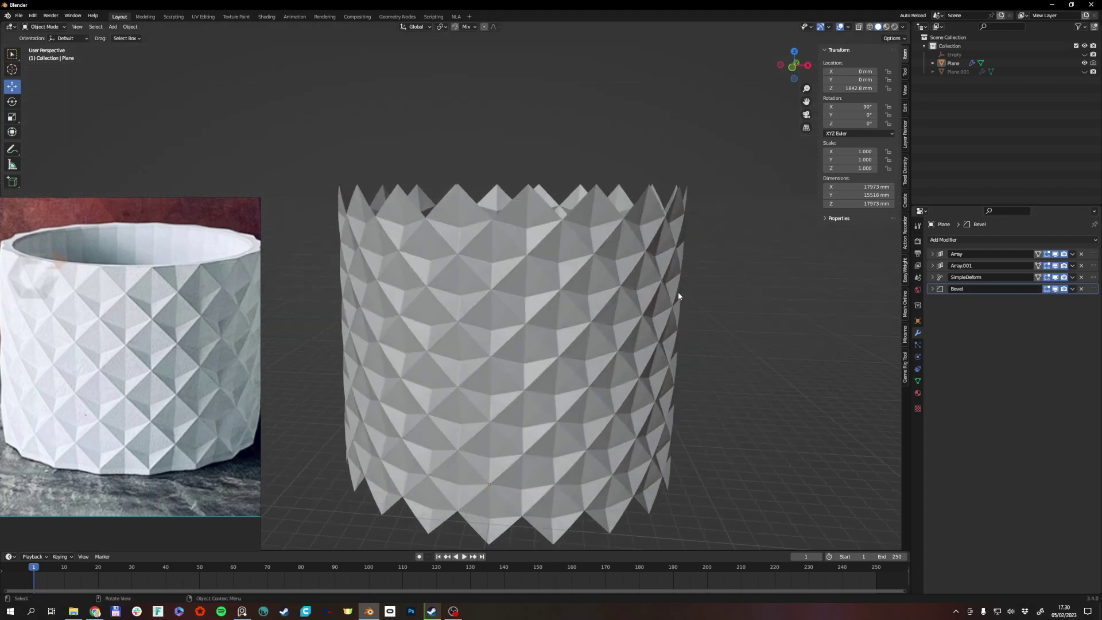
click(546, 268)
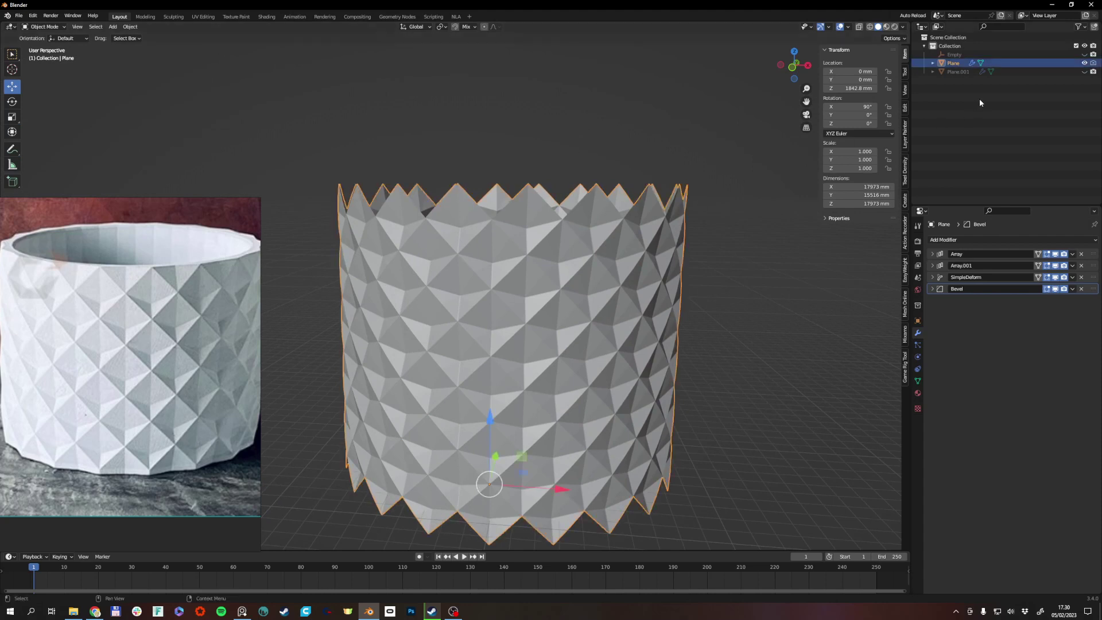
Step: Duplicate the Plane object in place, hide the original, and select the duplicate
click(951, 84)
click(953, 65)
key(shift+d)
right_click(543, 281)
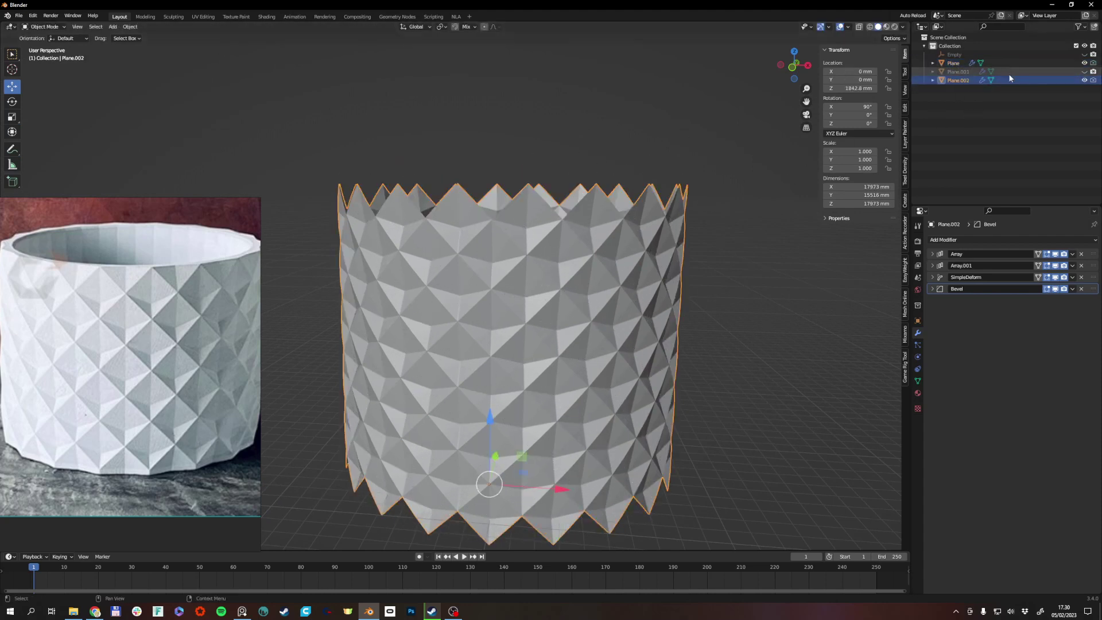
click(1085, 63)
click(596, 171)
click(587, 229)
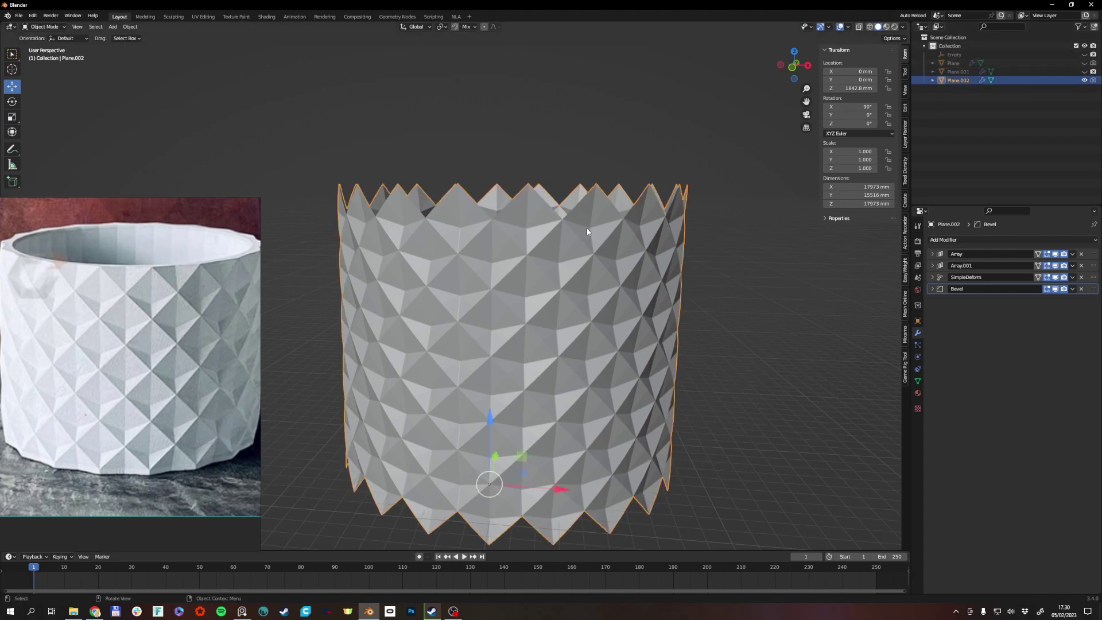
click(953, 64)
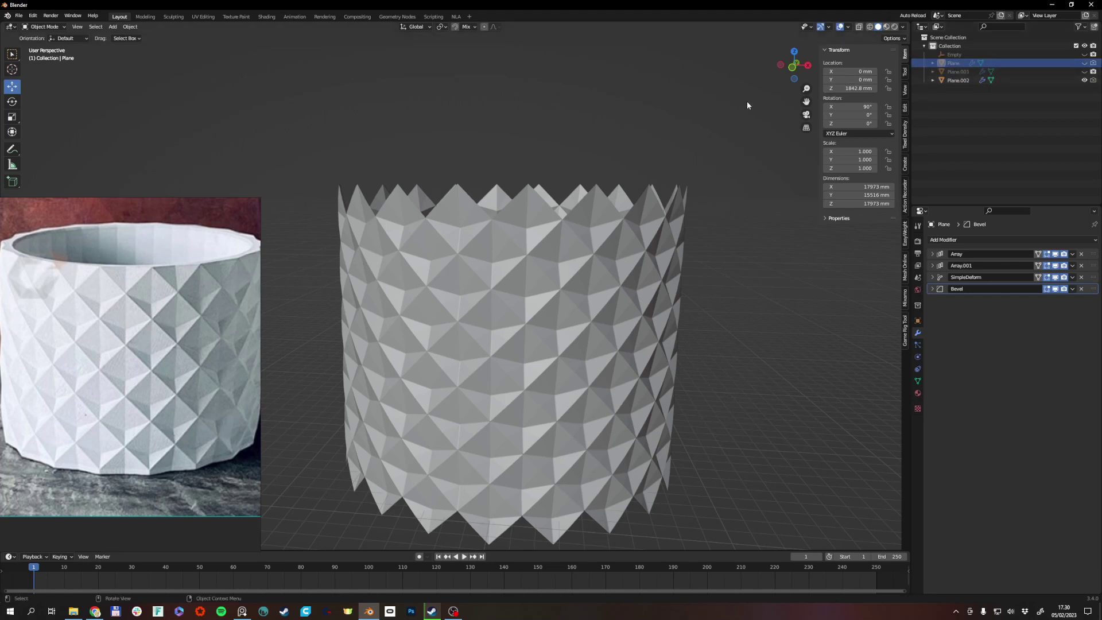
click(649, 218)
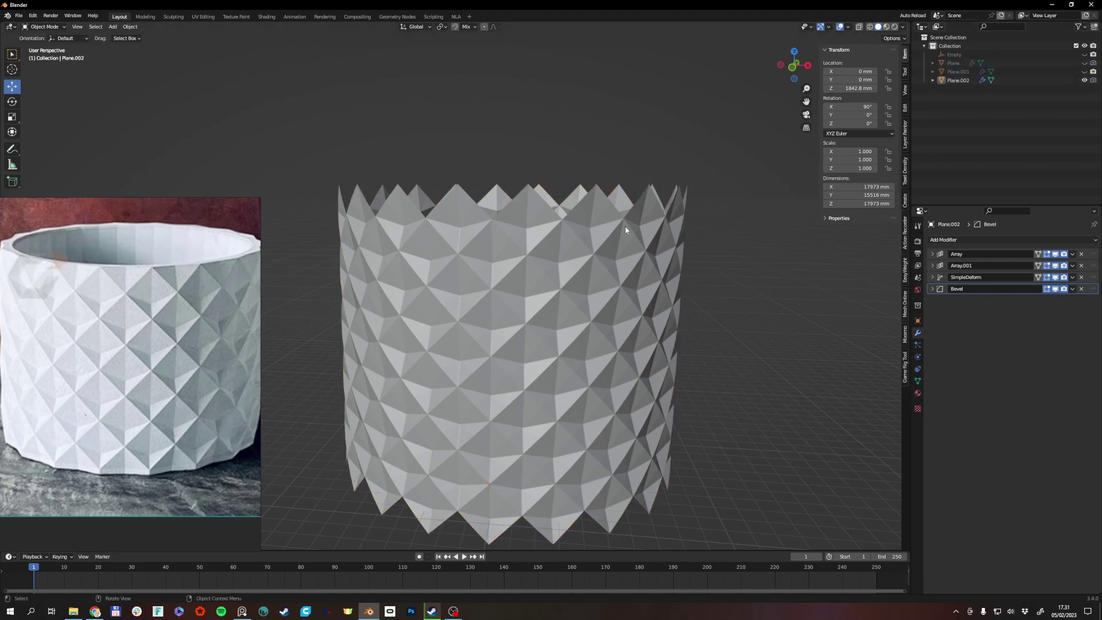
Step: Apply both Array modifiers and the SimpleDeform modifier on the duplicate cylinder
click(1073, 256)
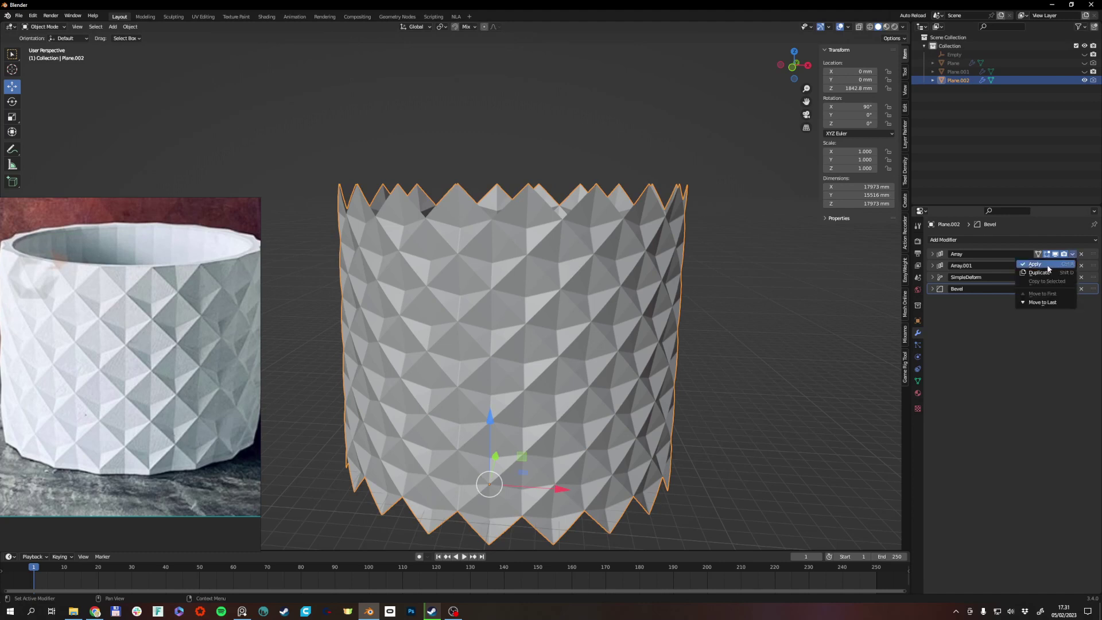
click(1071, 258)
click(1073, 256)
click(1073, 260)
click(1072, 256)
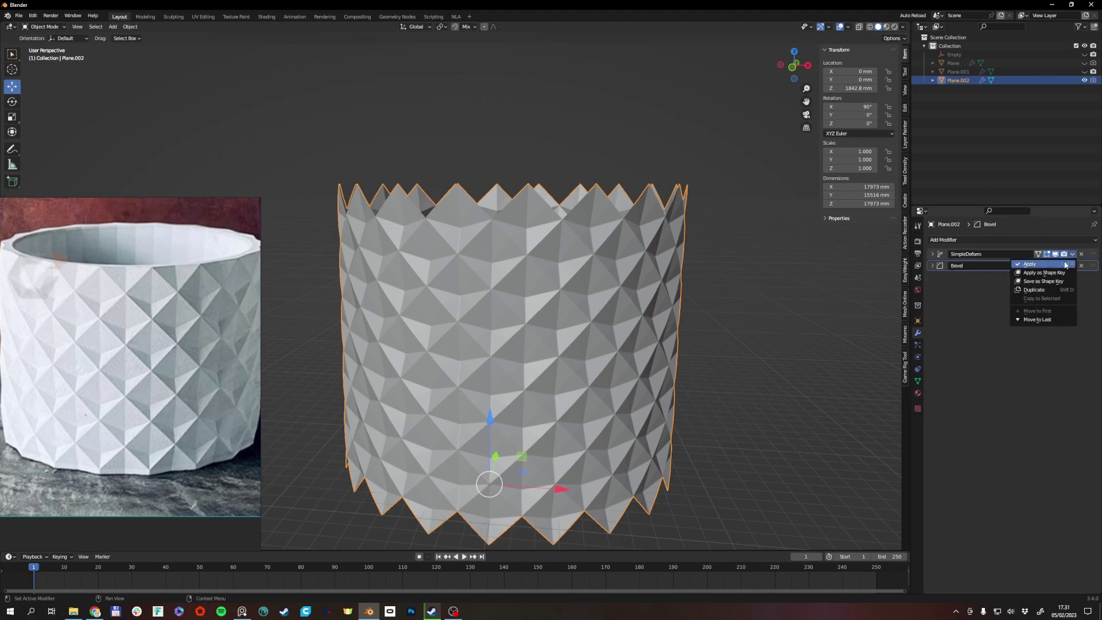
click(1068, 265)
Step: Try applying the Bevel modifier on the duplicate, check the mesh in Edit Mode, and undo the application
click(1072, 256)
click(1058, 264)
key(alt+a)
click(650, 301)
key(Tab)
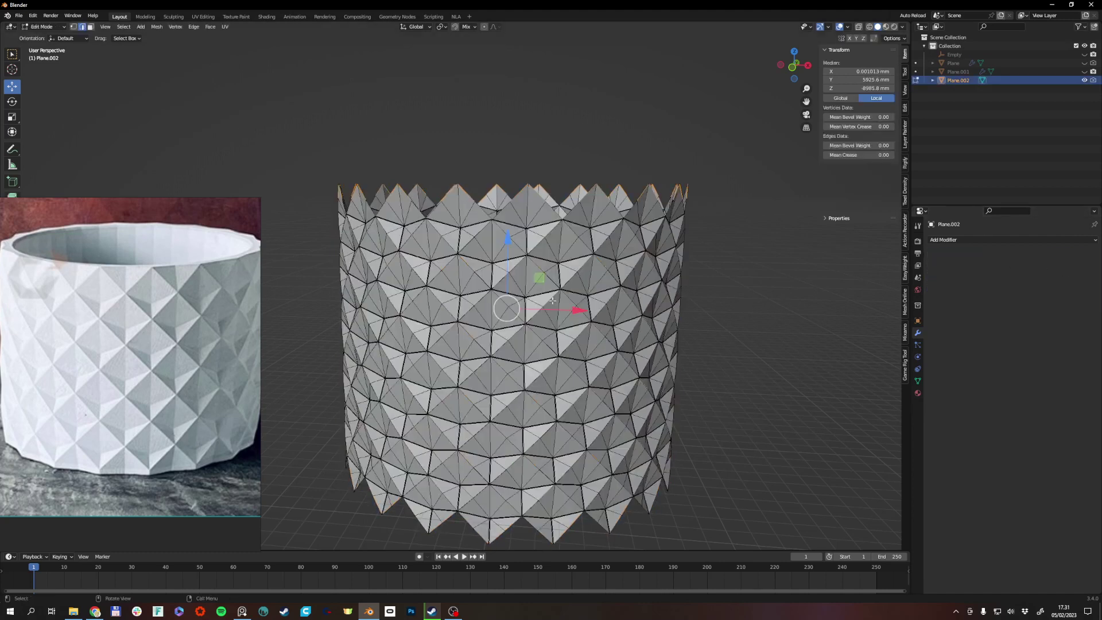
middle_drag(505, 307, 507, 298)
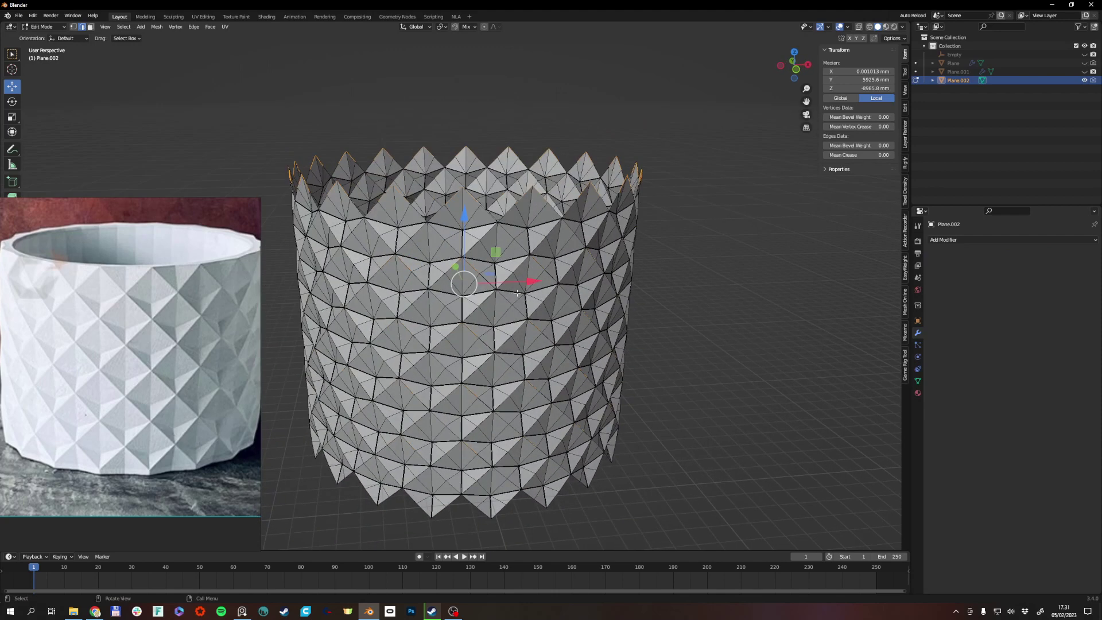
key(Tab)
key(ctrl+z)
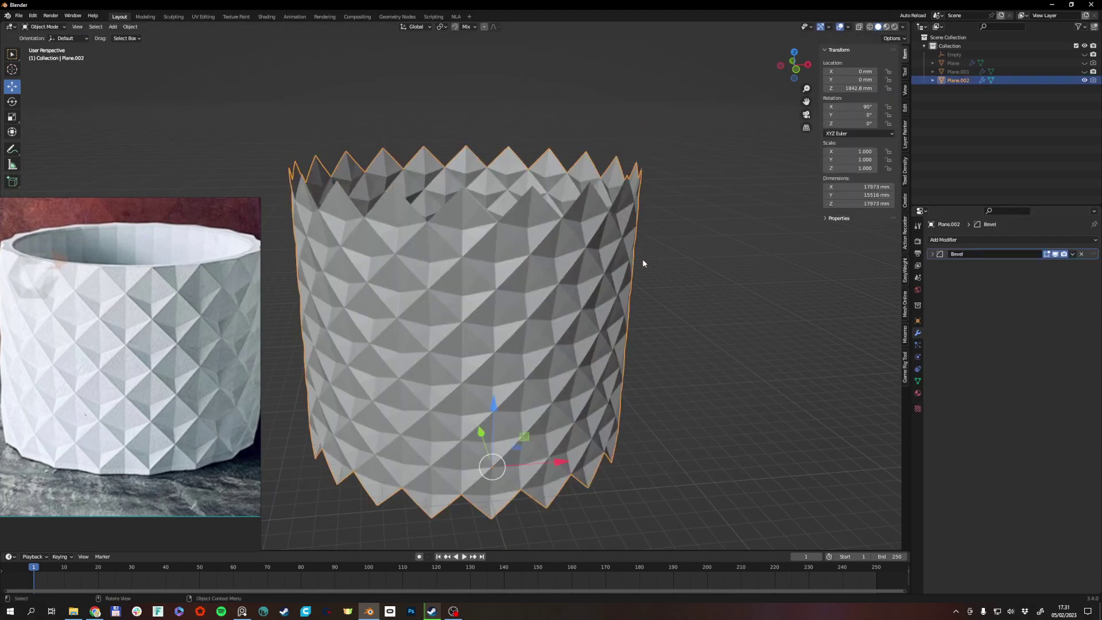
Step: Remove the Bevel modifier from the duplicate and check its plain mesh in Edit Mode
click(1090, 255)
middle_drag(549, 293, 549, 281)
key(Tab)
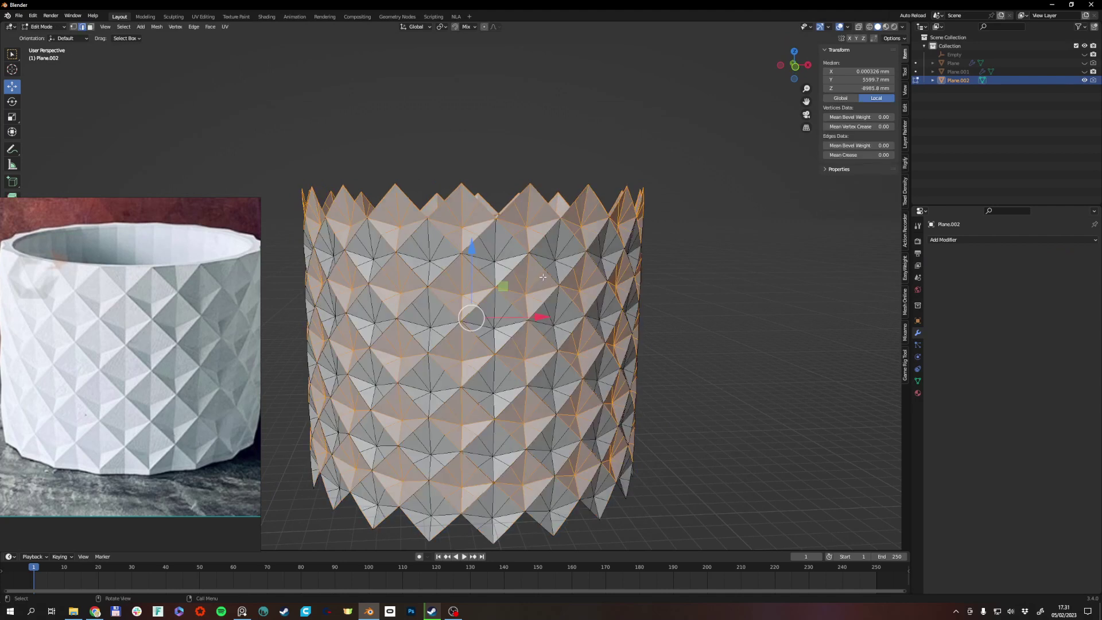
key(Tab)
Step: Select all vertices of the duplicate cylinder in front view and merge them by distance, with a merge distance of 15 mm
click(463, 154)
key(KP_1)
scroll(511, 264, down, 3)
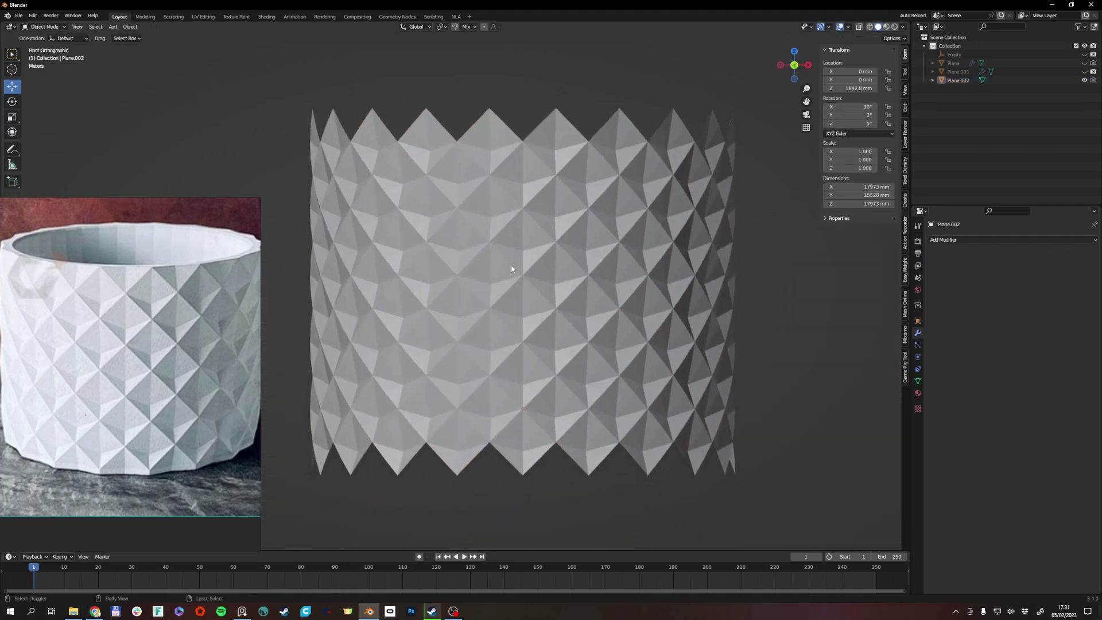
key(Tab)
key(1)
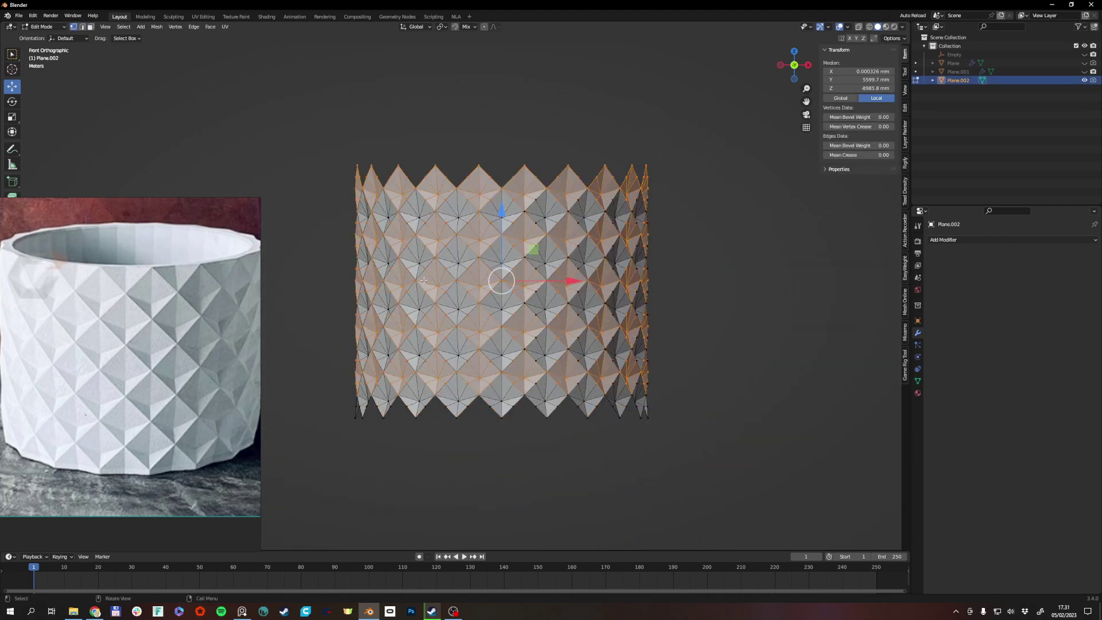
key(m)
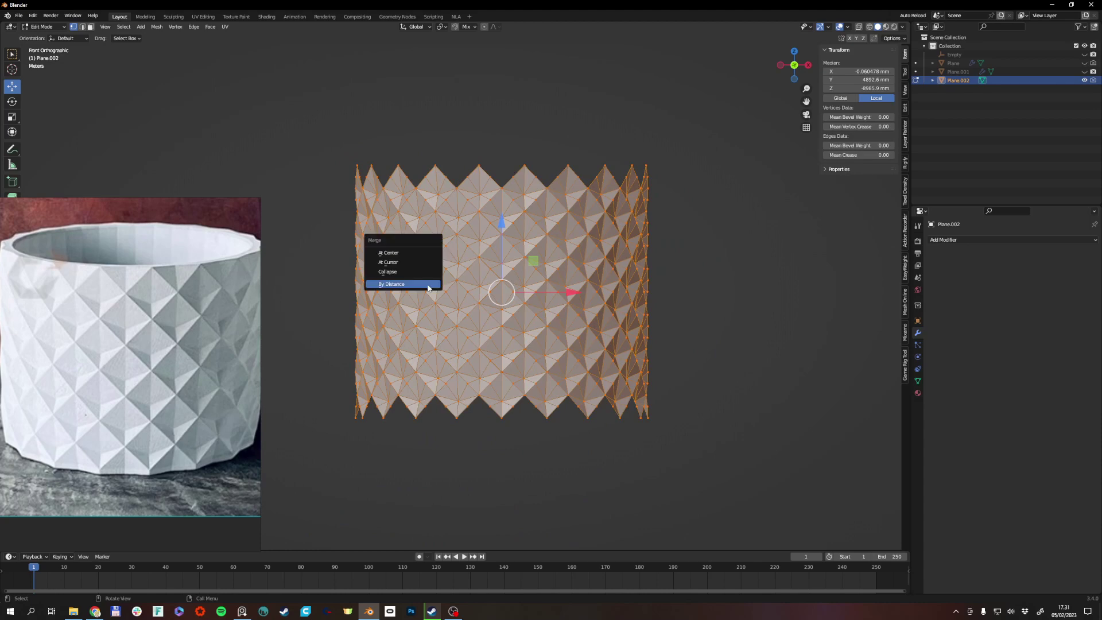
click(399, 285)
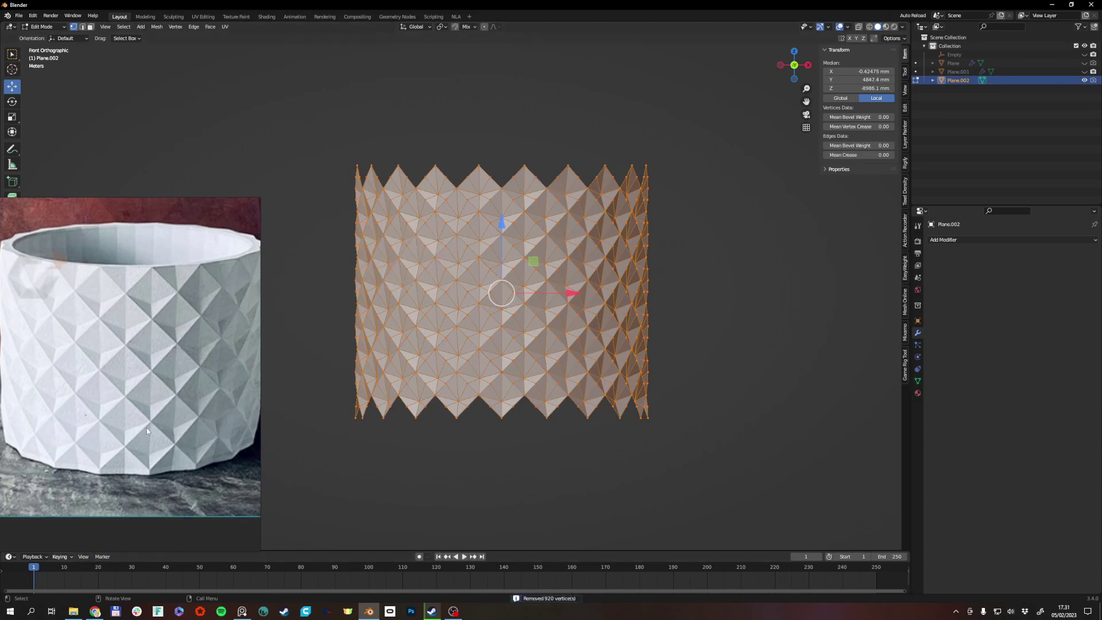
Step: Move the reference photo higher beside the model and deselect the whole mesh
drag(131, 420, 163, 269)
middle_drag(428, 356, 434, 407)
shift+middle_drag(512, 408, 518, 441)
scroll(506, 430, up, 2)
middle_drag(465, 396, 465, 357)
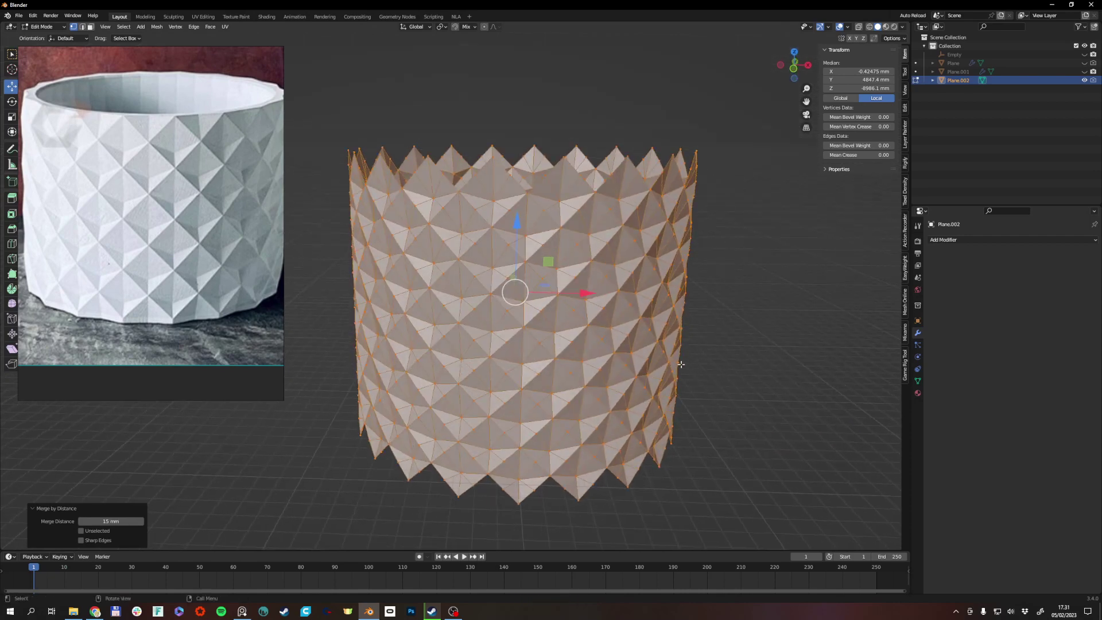
middle_drag(681, 364, 591, 352)
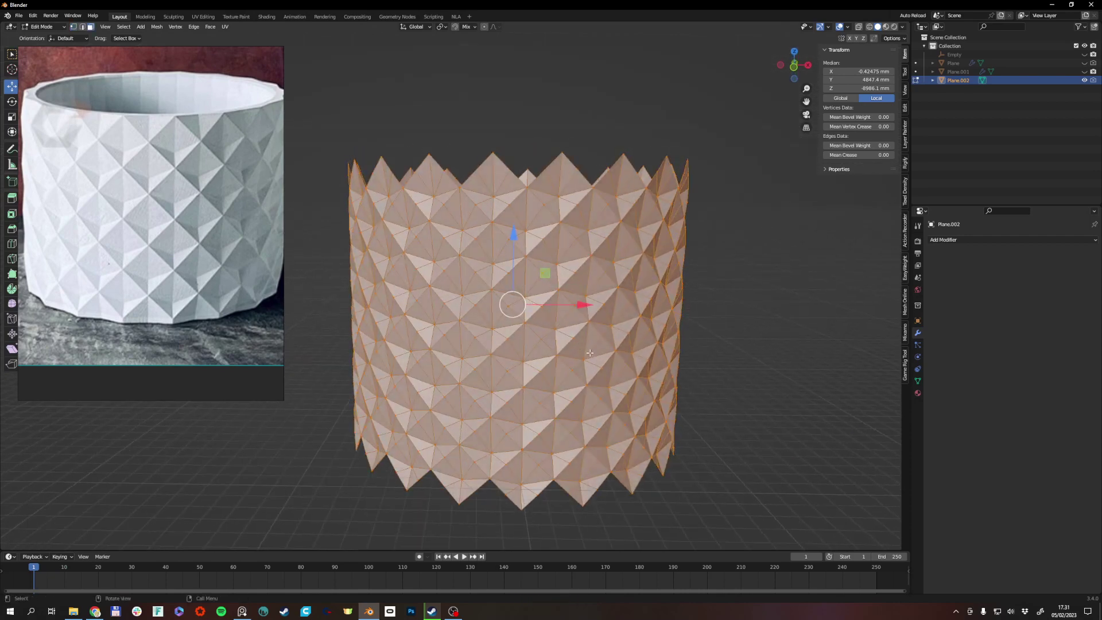
key(alt+a)
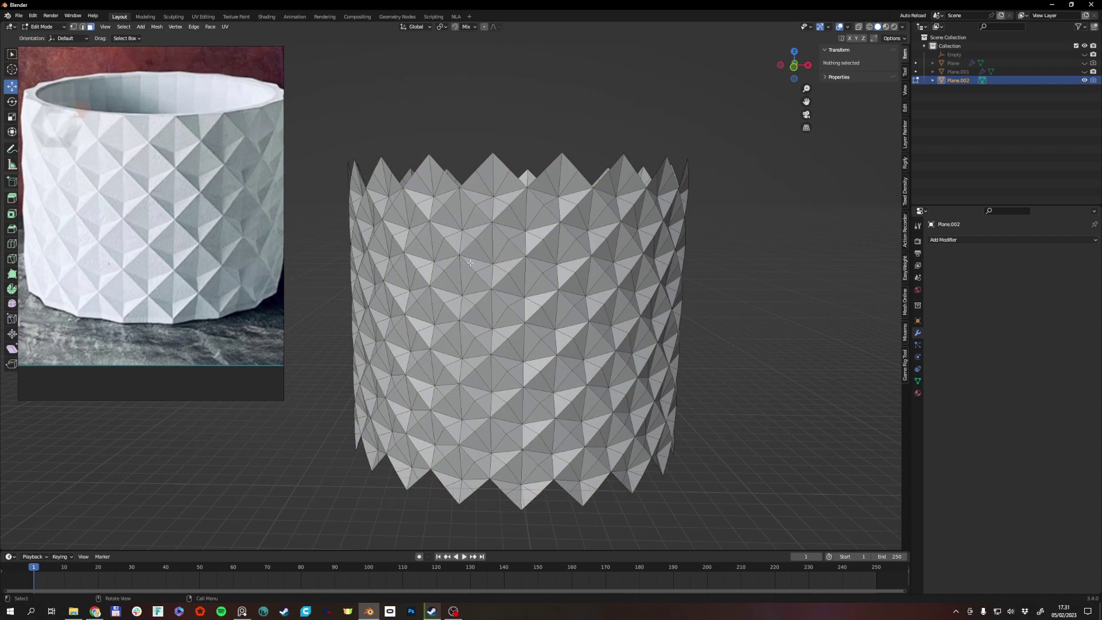
Step: Examine the merged cylinder with X-ray display in Edit Mode and Object Mode, including from the front
key(1)
key(a)
mouse_move(461, 351)
middle_down()
mouse_move(468, 338)
mouse_move(348, 376)
mouse_move(422, 395)
mouse_move(444, 367)
mouse_move(425, 401)
mouse_move(499, 374)
mouse_move(451, 340)
middle_up()
scroll(468, 339, down, 1)
key(alt+z)
key(alt+a)
key(Tab)
click(354, 344)
key(KP_1)
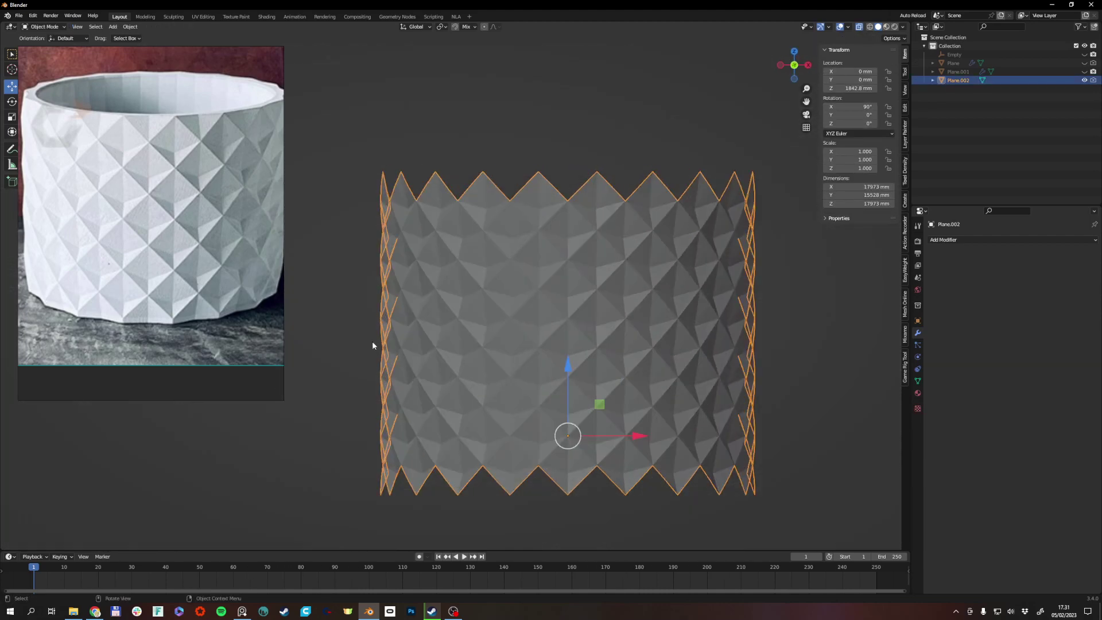
mouse_move(464, 368)
shift+middle_down()
mouse_move(425, 354)
mouse_move(451, 360)
shift+middle_up()
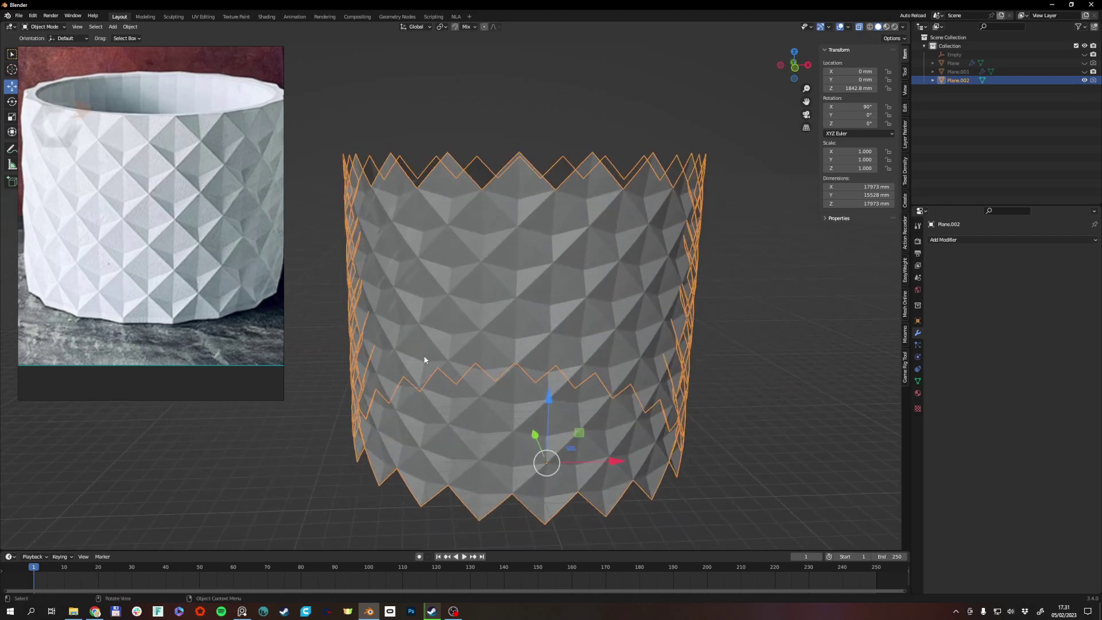
key(KP_1)
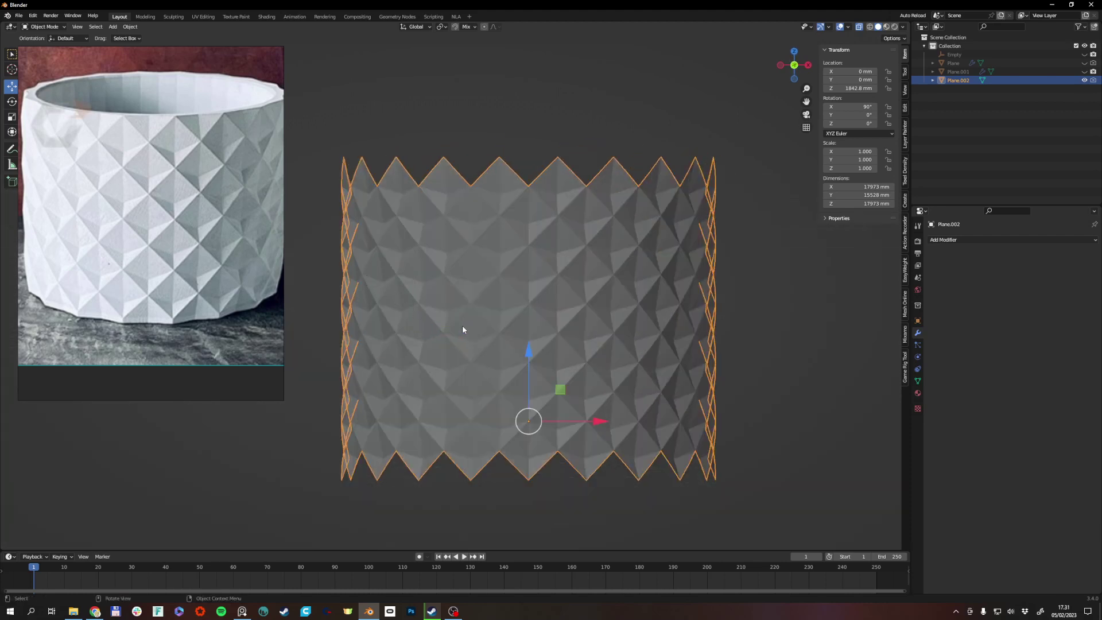
Step: Delete the faces of the uppermost row of diamonds all around the cylinder, selecting them through the mesh with X-ray on
key(alt+z)
key(Tab)
click(341, 421)
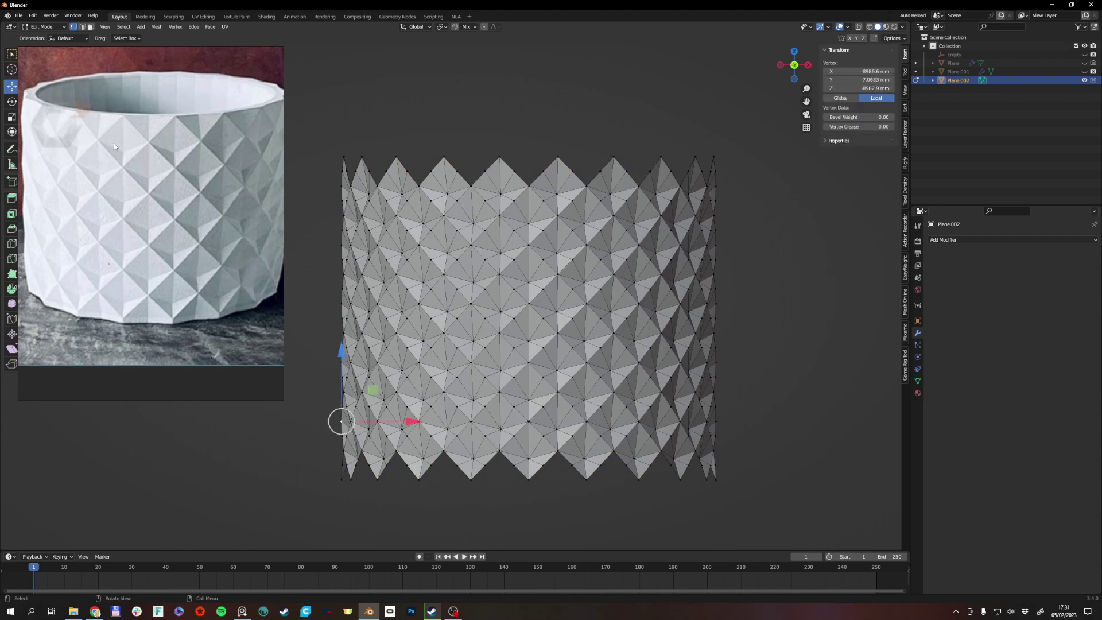
click(539, 515)
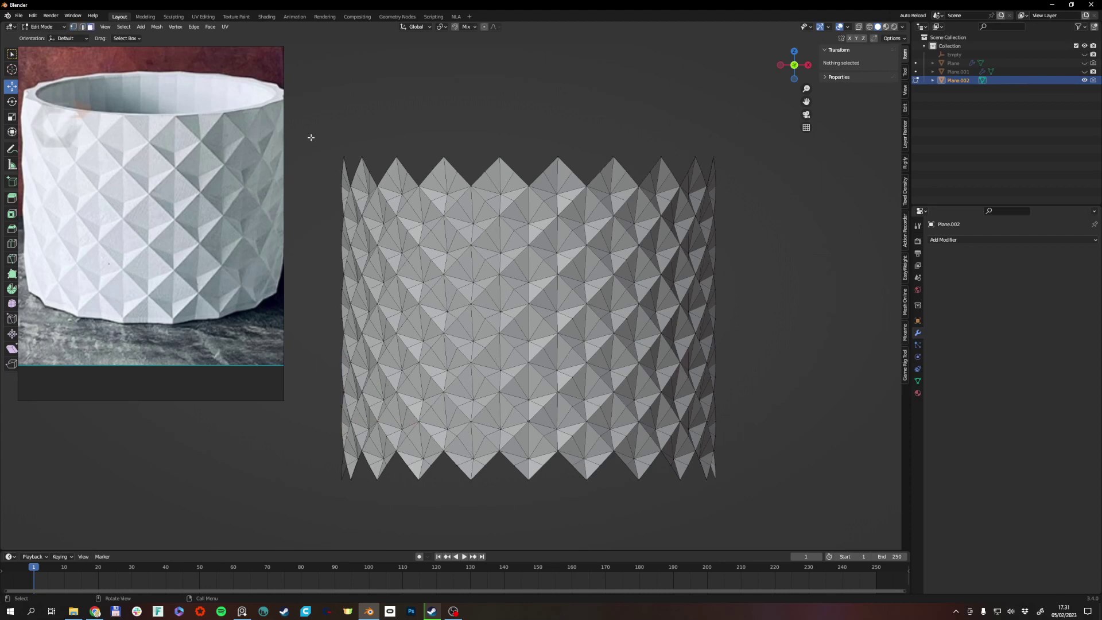
drag(299, 131, 800, 200)
key(alt+z)
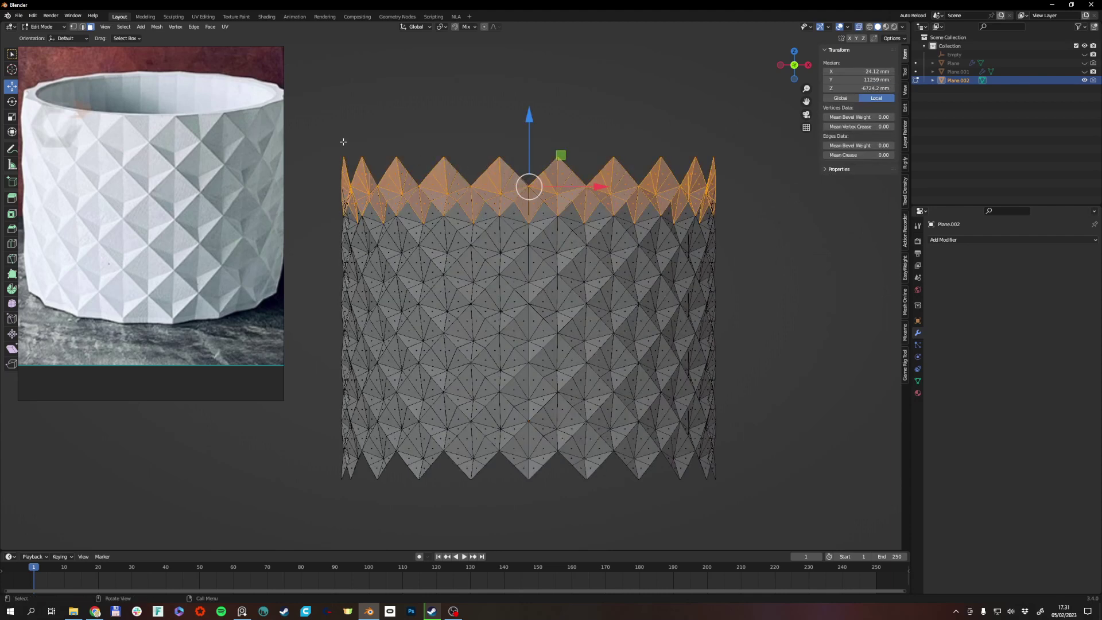
drag(322, 136, 823, 207)
key(x)
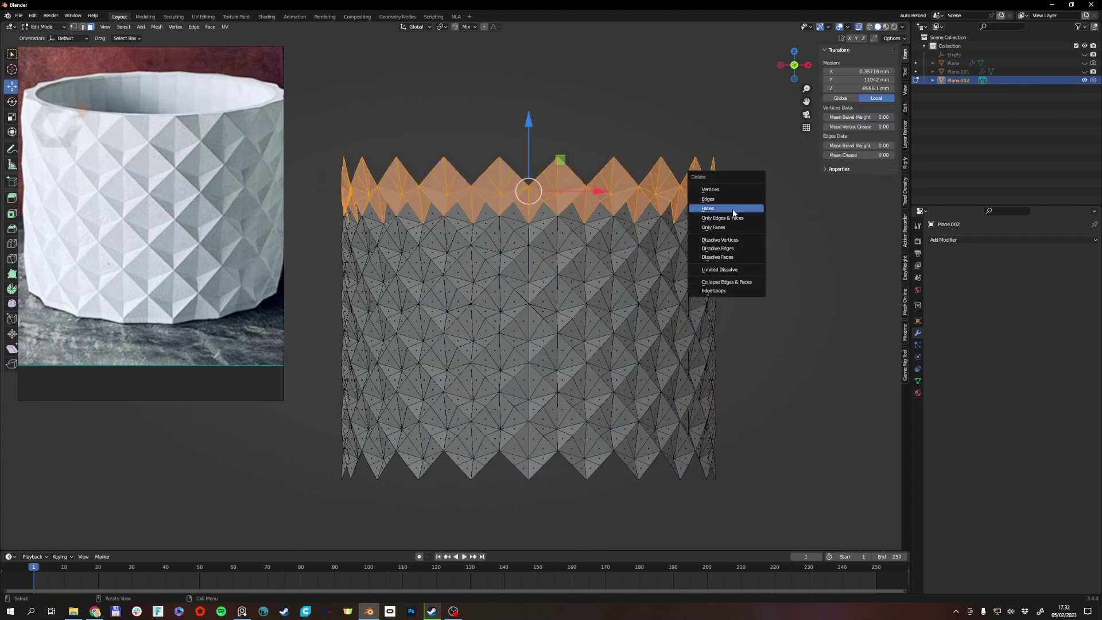
click(733, 213)
Step: Delete the downward-pointing tip faces all around the cylinder's bottom edge and check the trimmed base
drag(780, 515, 249, 457)
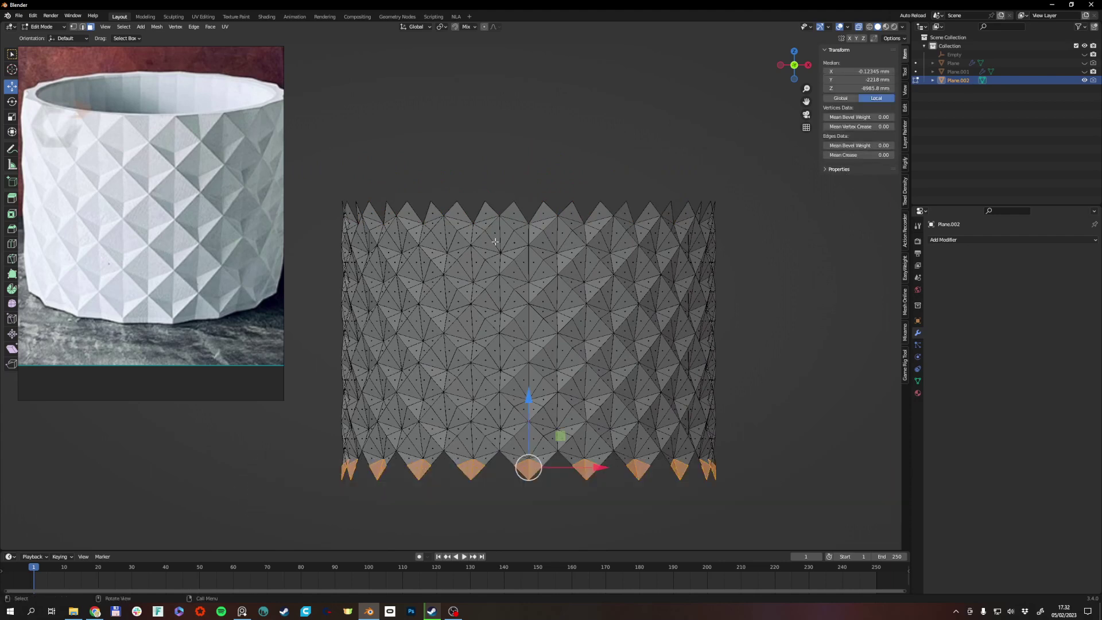
drag(794, 516, 288, 460)
key(x)
click(286, 458)
key(Tab)
key(Tab)
middle_drag(486, 162, 494, 225)
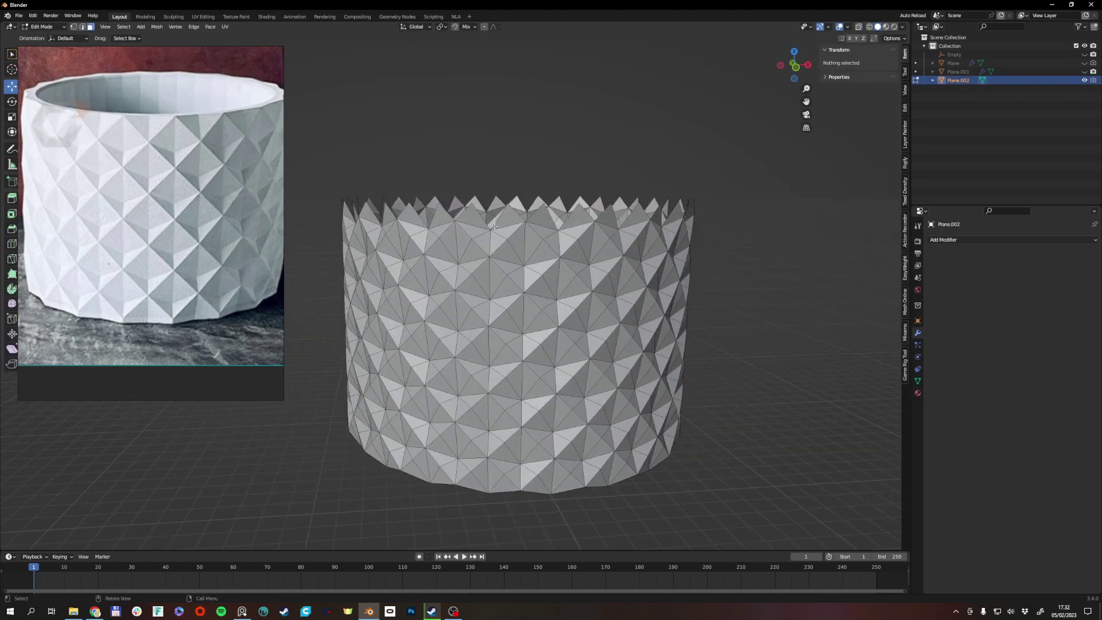
Step: Delete the remaining pointed faces all around the cylinder's top edge and return to Object Mode
key(KP_1)
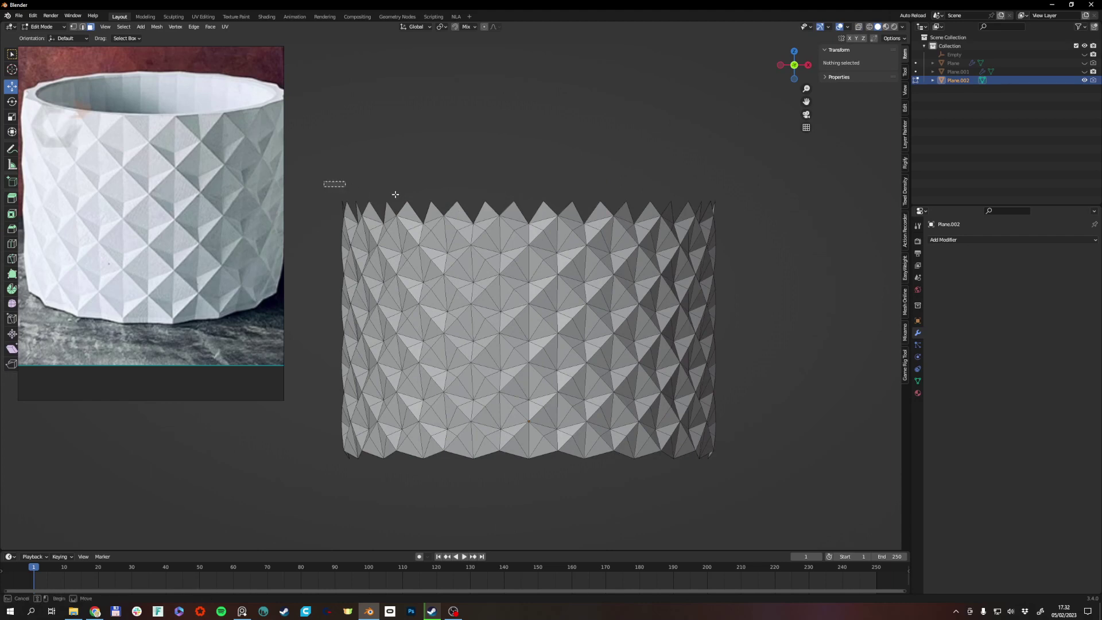
drag(395, 194, 315, 222)
key(x)
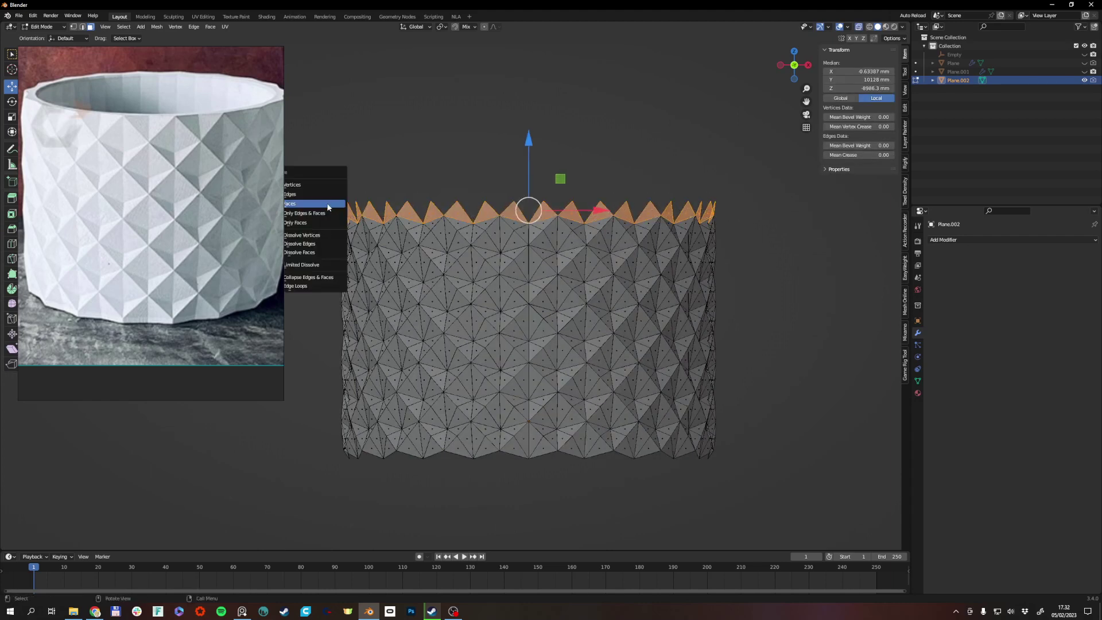
click(328, 206)
key(Tab)
middle_drag(534, 204, 513, 263)
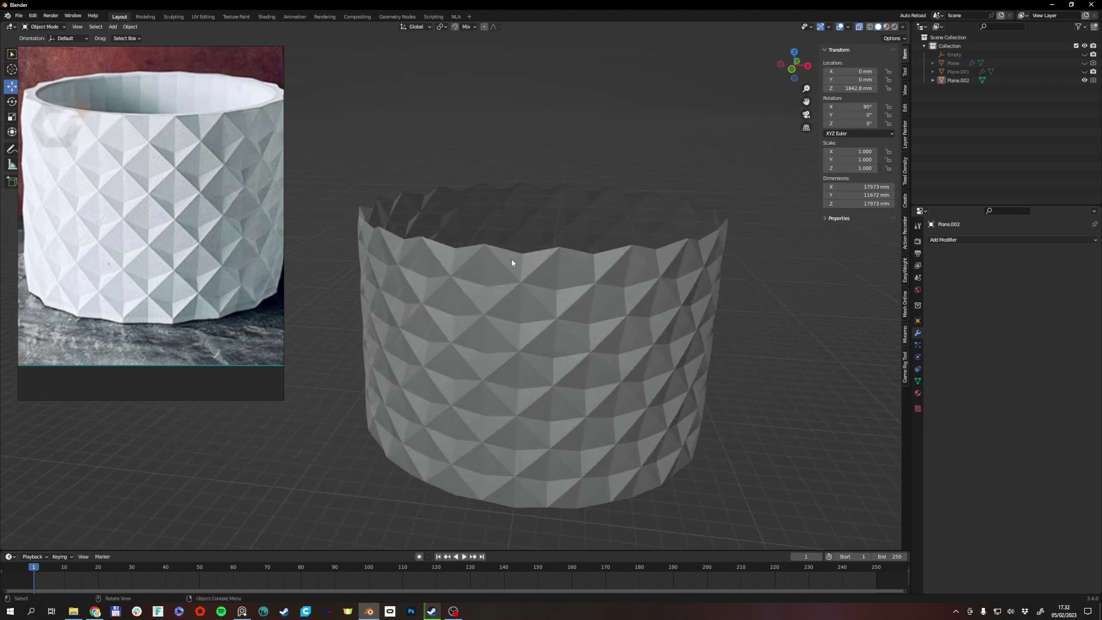
Step: Extrude the pot's upper edge loop upward along Z by about 500 mm
click(507, 260)
key(Tab)
click(383, 183)
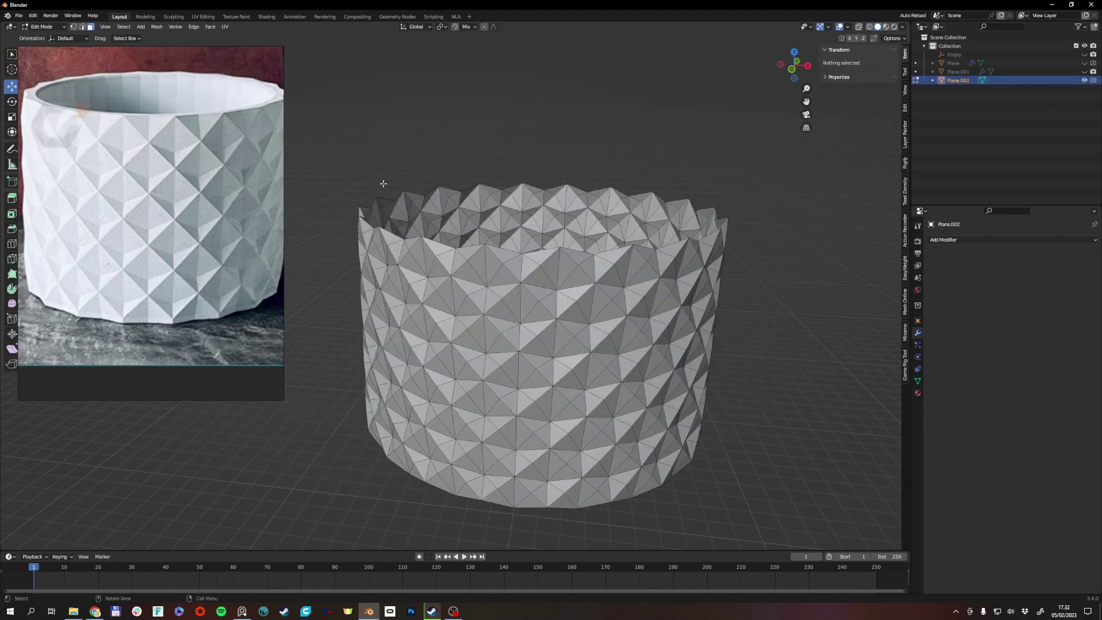
middle_drag(383, 183, 376, 155)
alt+click(447, 237)
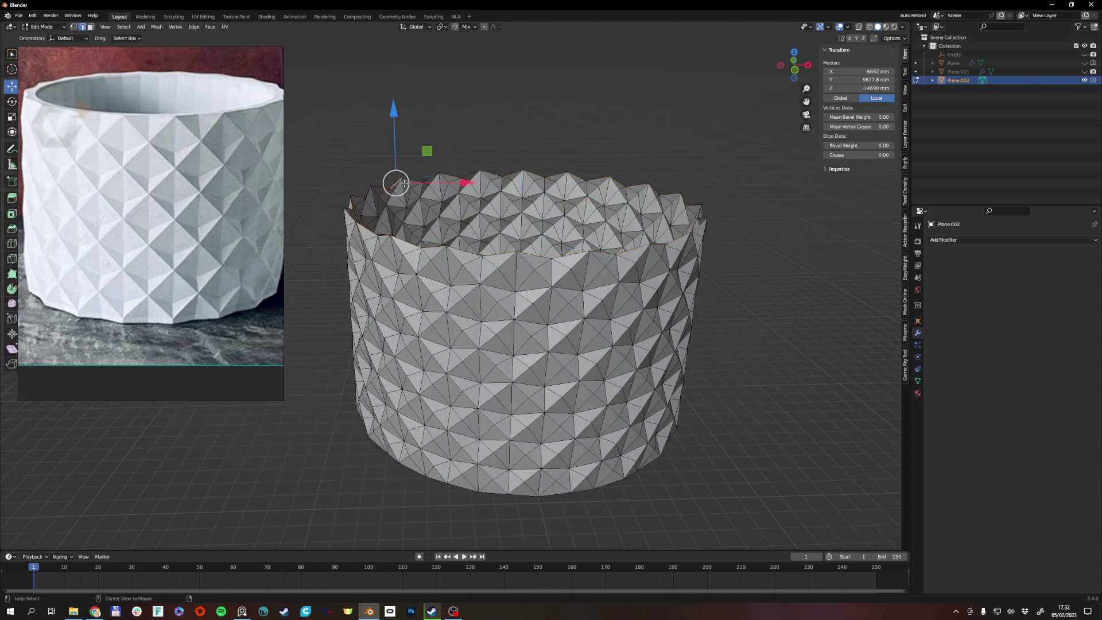
alt+click(416, 180)
middle_drag(486, 233, 486, 213)
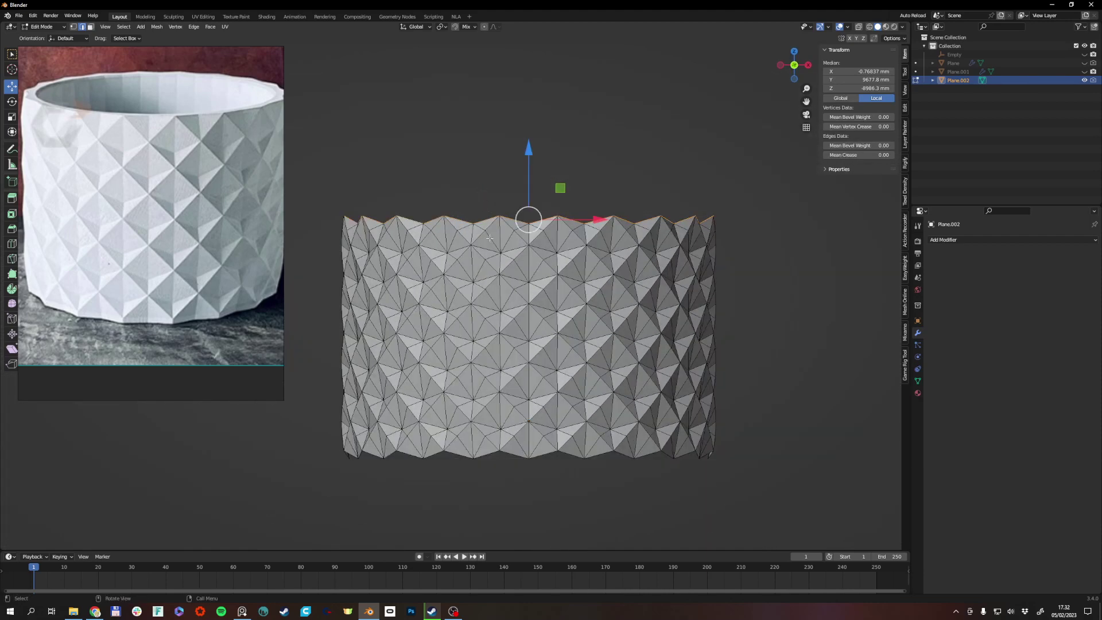
key(e)
key(z)
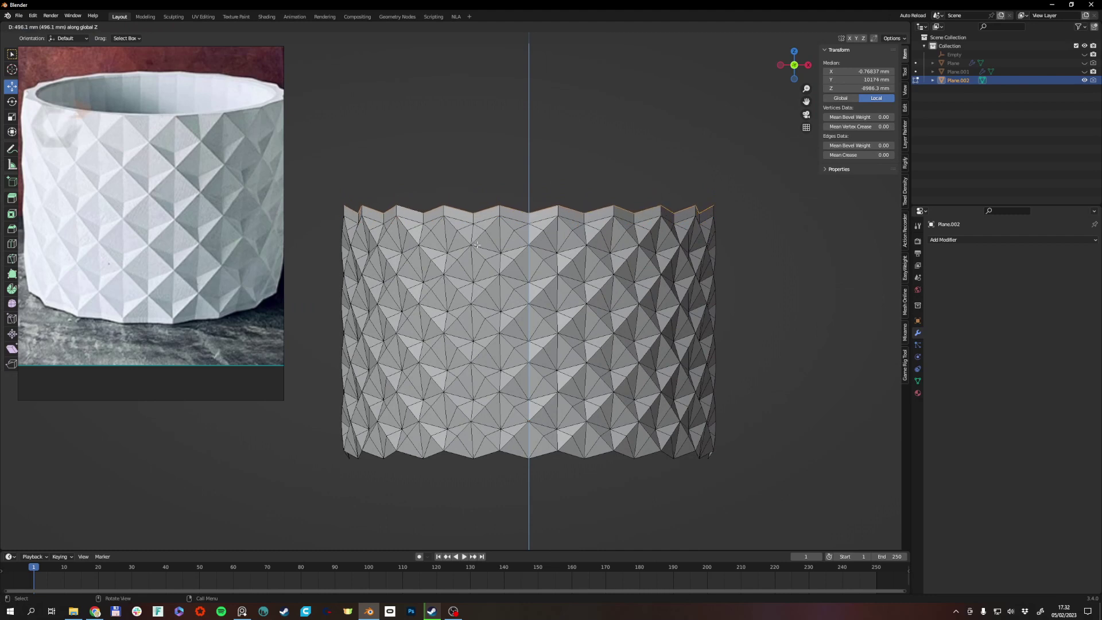
click(478, 245)
Step: Flatten the extruded upper rim by scaling it to 0 along Z, and lower it about 186 mm
key(shift+space)
key(s)
drag(530, 142, 534, 221)
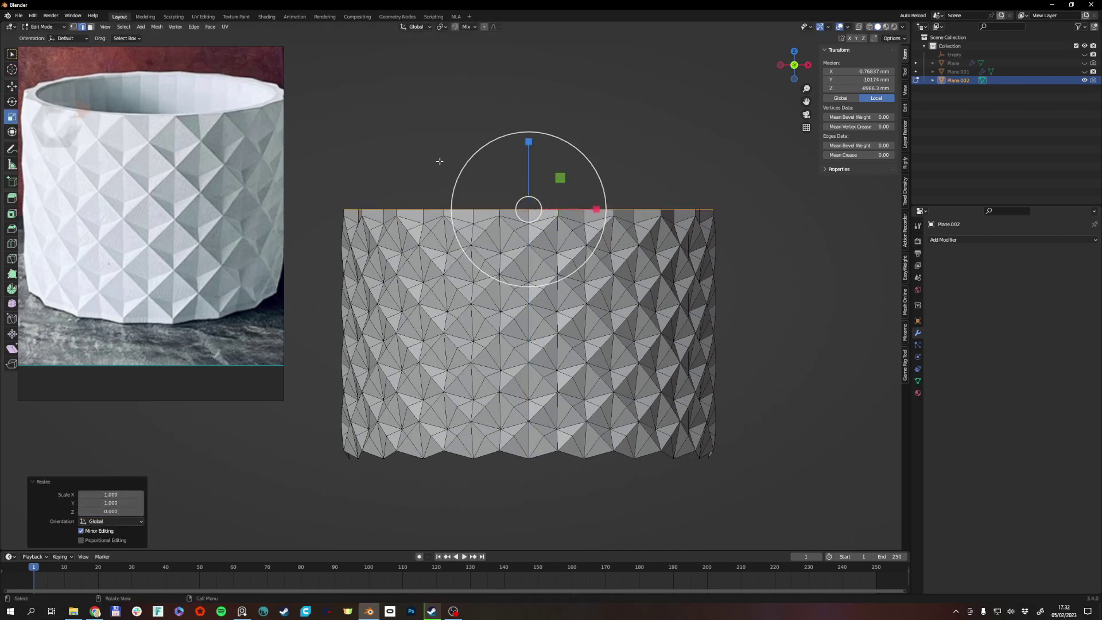
key(shift+space)
key(g)
drag(529, 147, 530, 153)
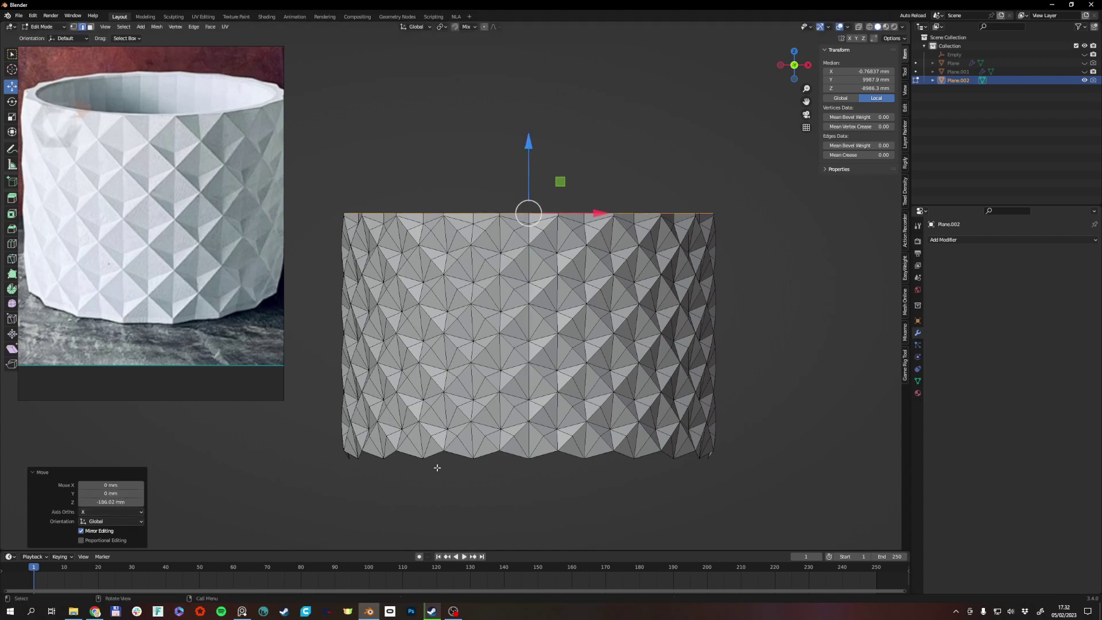
Step: Extrude the pot's bottom edge loop downward along Z by about 1160 mm
alt+click(453, 452)
middle_drag(453, 452, 478, 443)
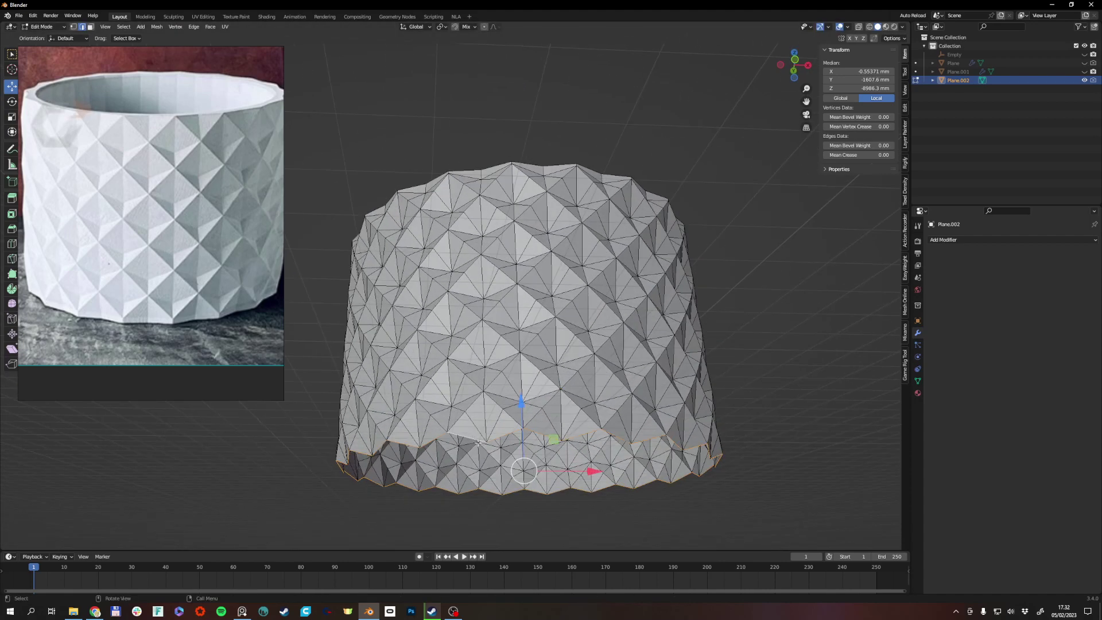
key(KP_1)
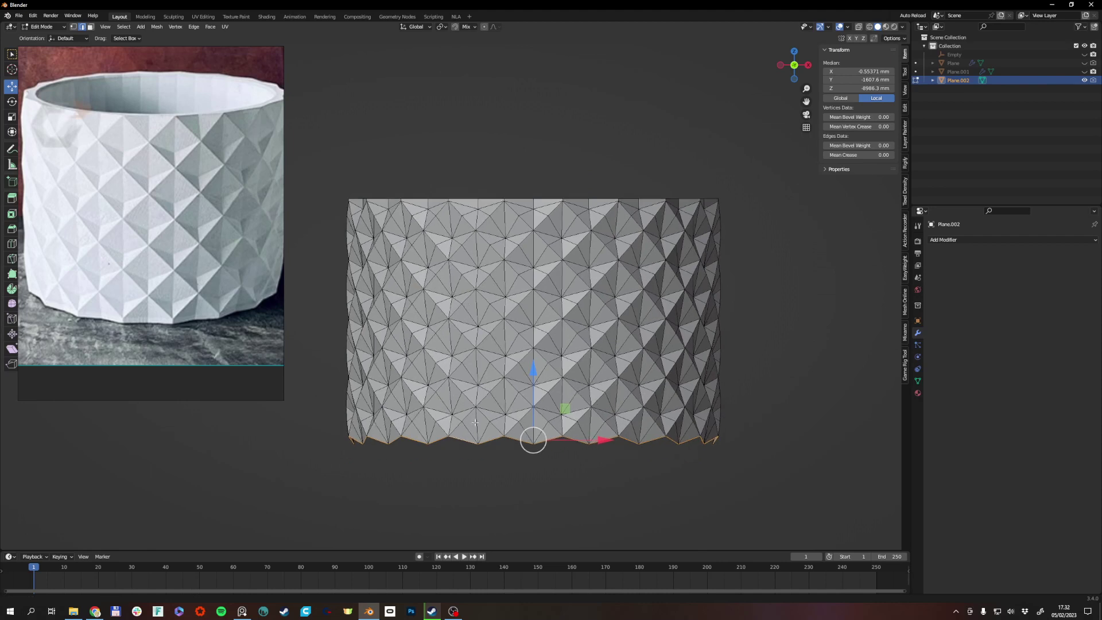
key(e)
key(z)
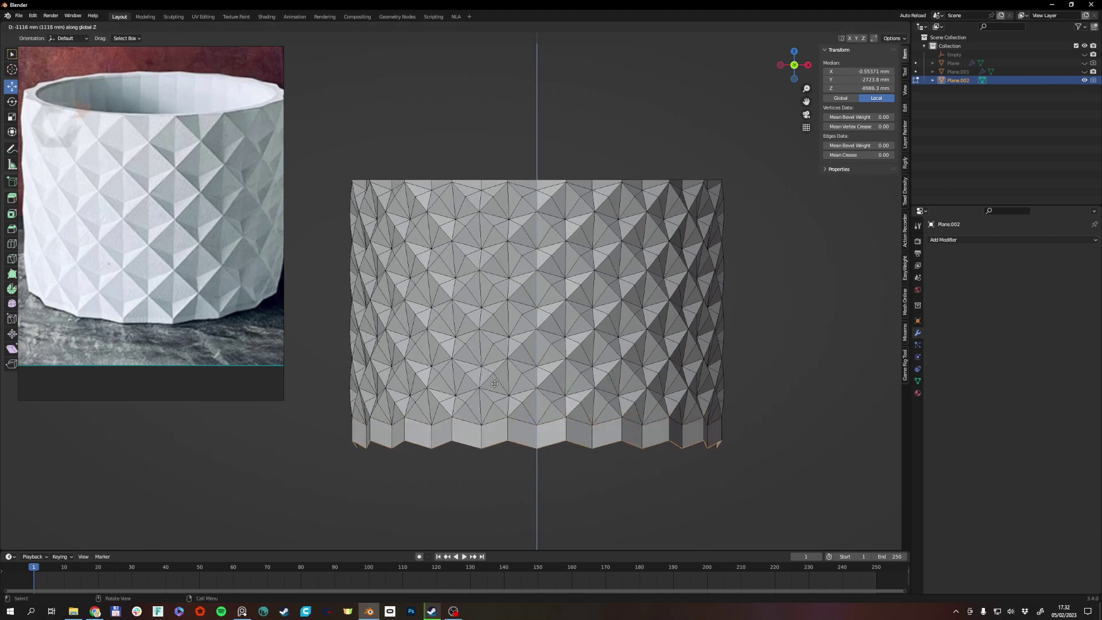
click(516, 384)
Step: Flatten the extruded bottom edge along Z and raise it about 850 mm to shorten the base strip
key(shift+space)
key(s)
drag(537, 377, 537, 447)
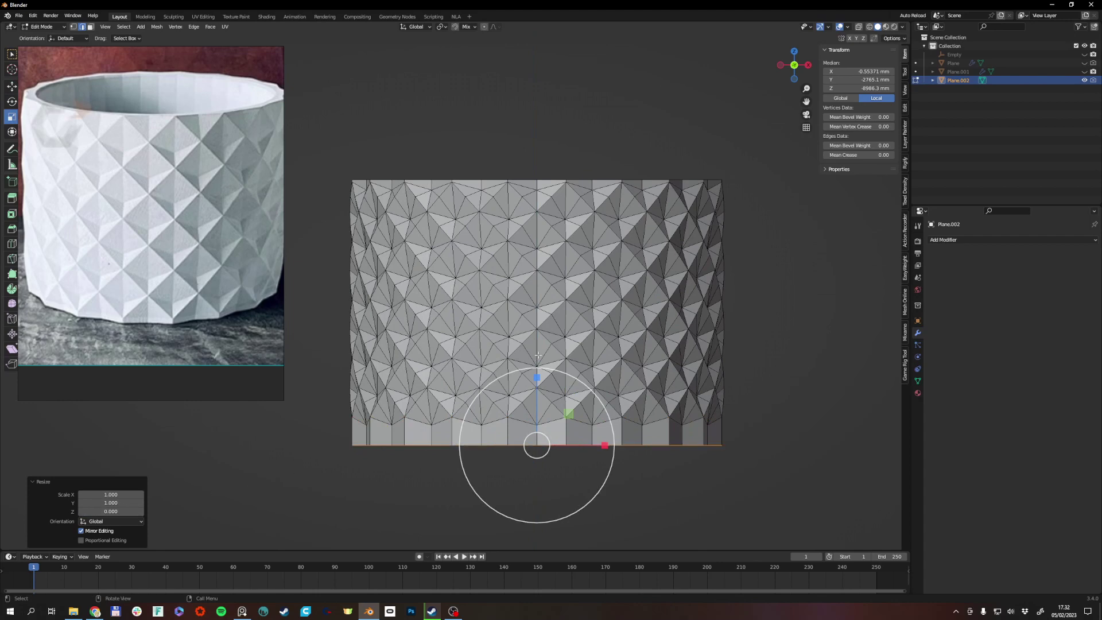
key(shift+space)
key(g)
drag(537, 377, 529, 353)
Step: Fill the bottom opening with a face and inset it by about 825 mm
middle_drag(529, 354, 522, 276)
scroll(566, 319, down, 1)
middle_drag(556, 314, 566, 325)
key(i)
click(485, 279)
middle_drag(488, 275, 484, 224)
Step: Round the inset bottom face with LoopTools Circle and check the base in Object Mode
right_click(484, 222)
mouse_move(488, 207)
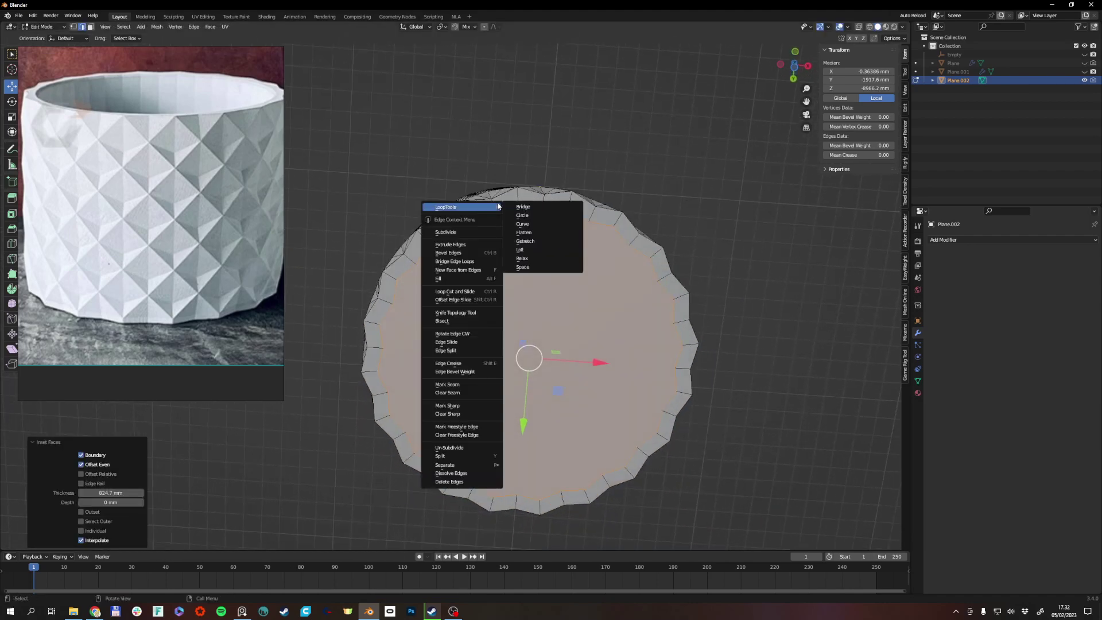
click(527, 215)
middle_drag(526, 214, 526, 208)
click(437, 191)
key(Tab)
middle_drag(434, 185, 449, 276)
click(416, 192)
click(444, 277)
Step: Fill the pot's top opening from its rim edge loop and inset the face by about 1311 mm
key(Tab)
alt+click(441, 299)
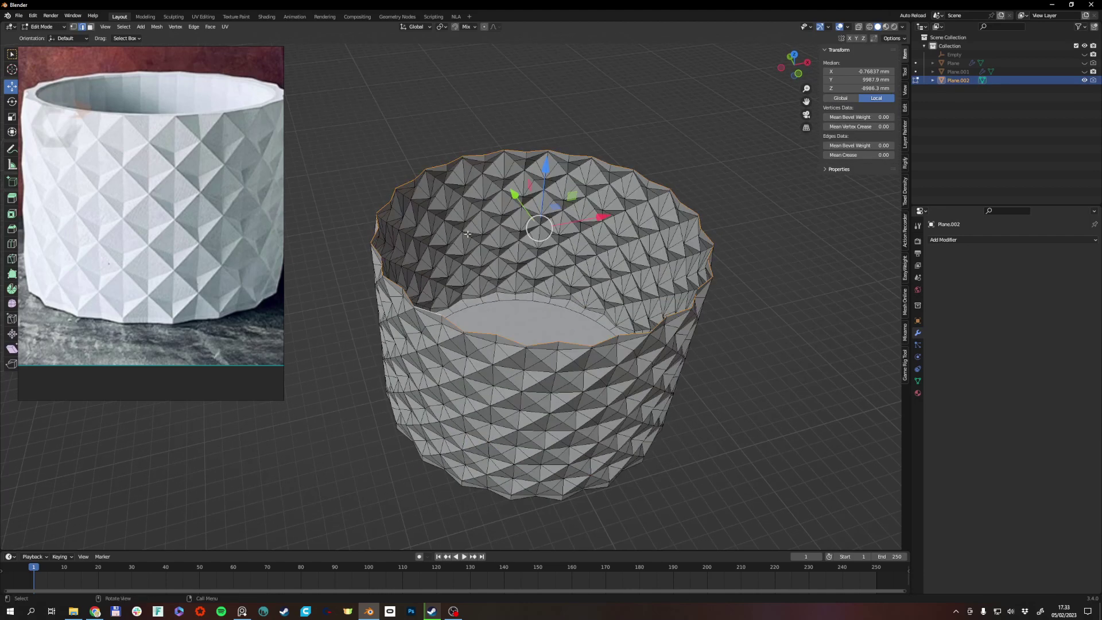
key(i)
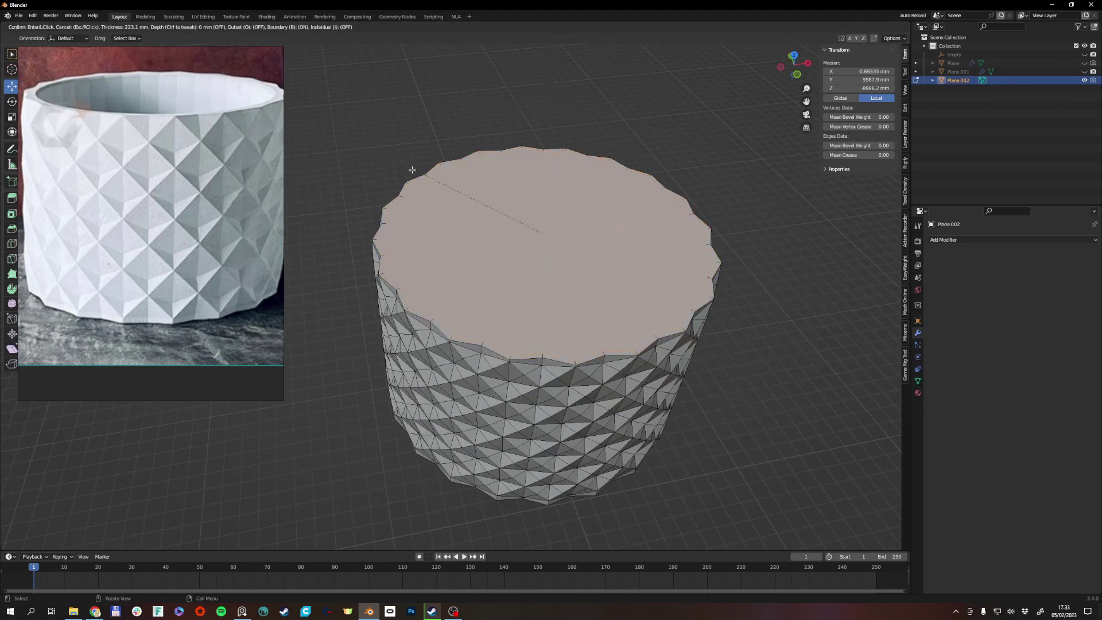
click(420, 177)
middle_drag(421, 179, 424, 190)
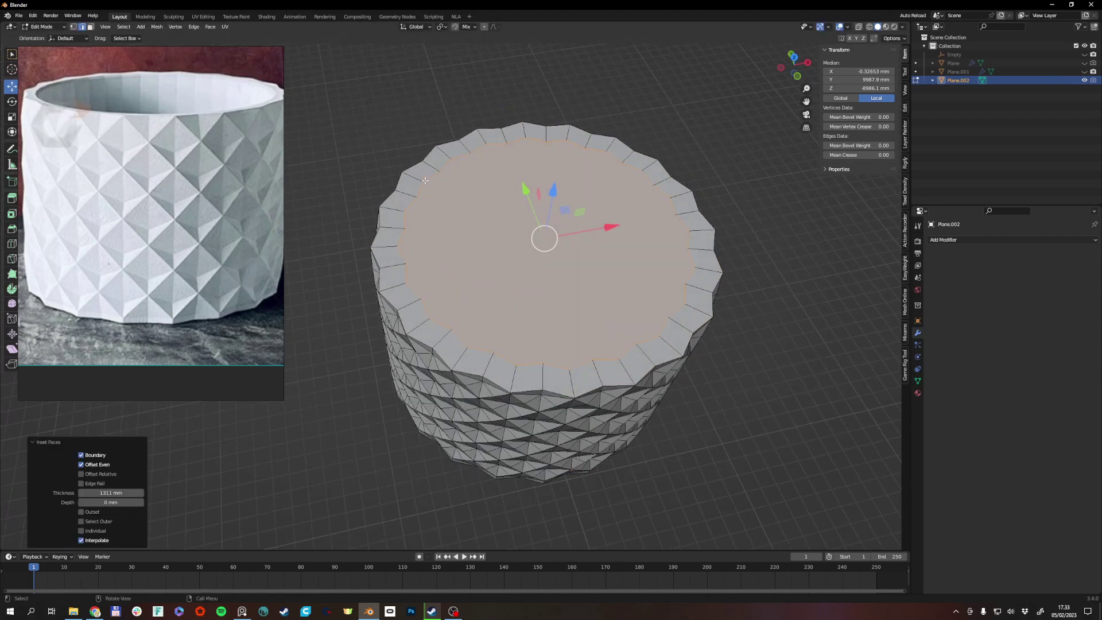
Step: Turn the inset top face into a circle with LoopTools and scale it up to about 1.087 for a thinner rim
right_click(425, 180)
mouse_move(425, 180)
click(472, 179)
middle_drag(472, 179, 490, 207)
key(s)
drag(505, 219, 501, 217)
click(497, 214)
Step: Extrude the circular top face along its normals into the pot, with an offset of about -10000 mm
middle_drag(497, 214, 509, 174)
right_click(477, 165)
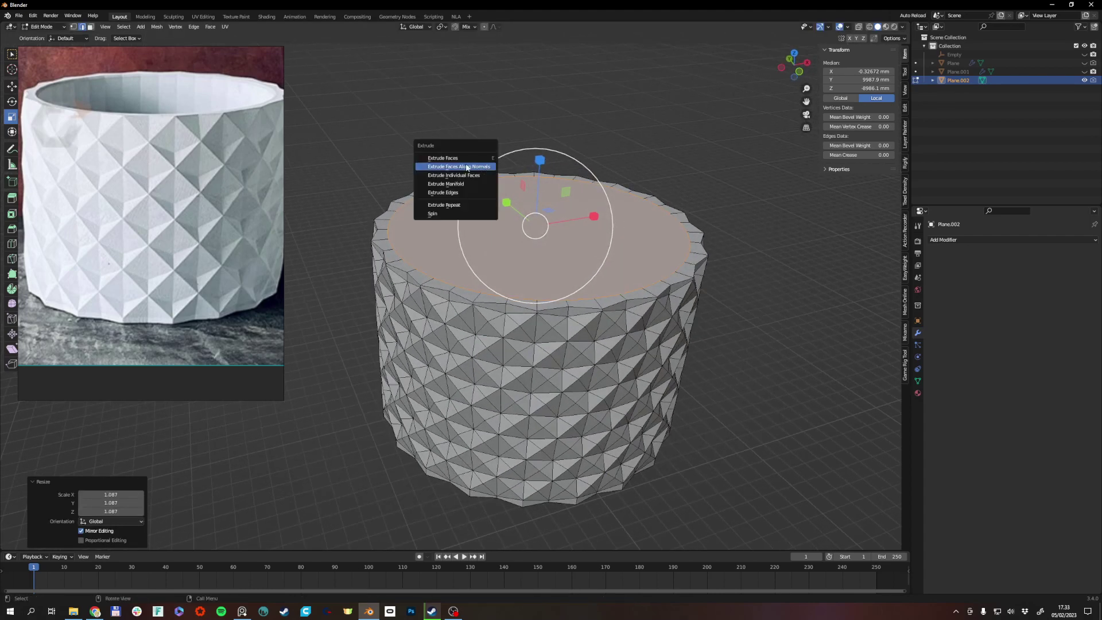
click(477, 165)
click(479, 255)
Step: Lower the pot's inner floor closer to the base in the front view with X-ray on
key(KP_1)
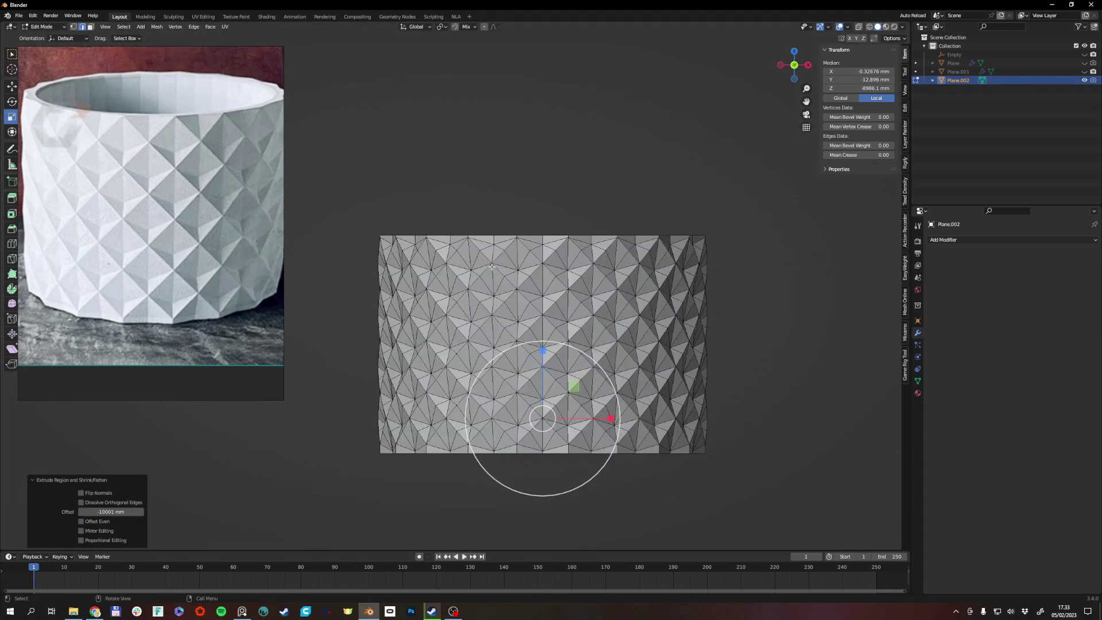
key(alt+z)
key(shift+space)
key(g)
drag(543, 351, 544, 377)
Step: Return to Object Mode, turn X-ray off and show the pot in Rendered viewport shading
key(Tab)
click(451, 193)
middle_drag(520, 230, 522, 270)
key(alt+z)
key(z)
click(534, 240)
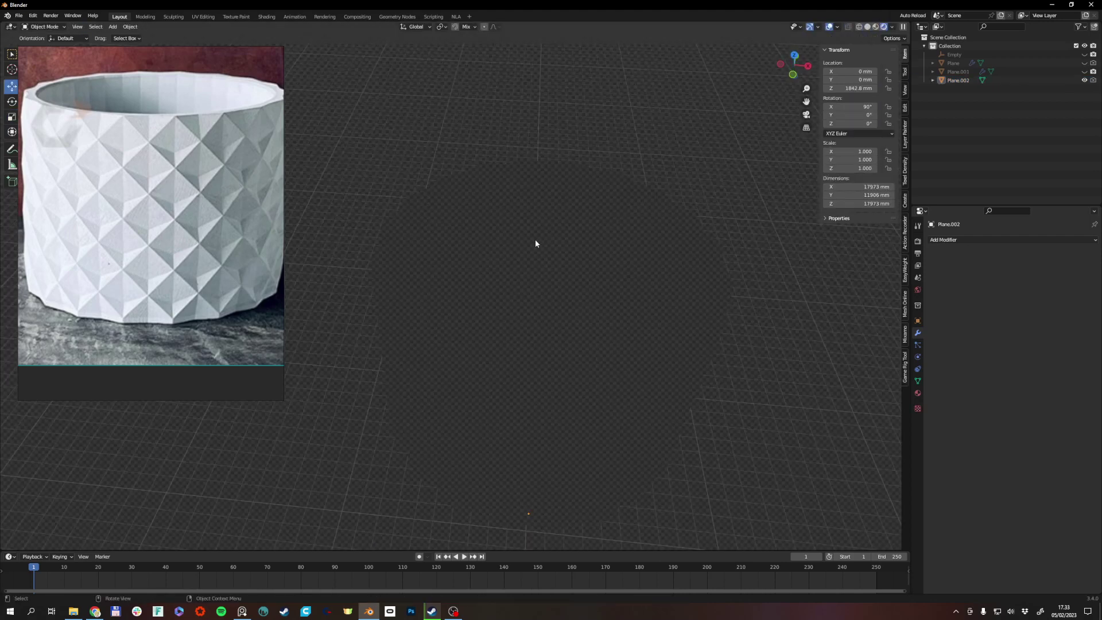
middle_drag(509, 304, 594, 337)
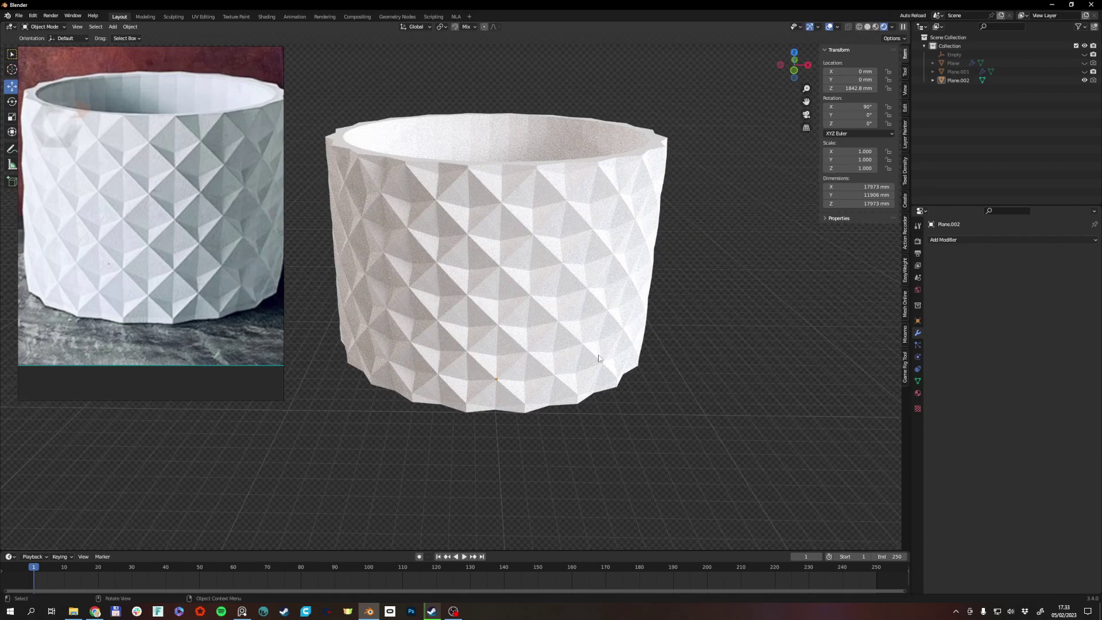
Step: Add a Bevel modifier to the pot with an amount of 20 mm
click(599, 359)
click(948, 240)
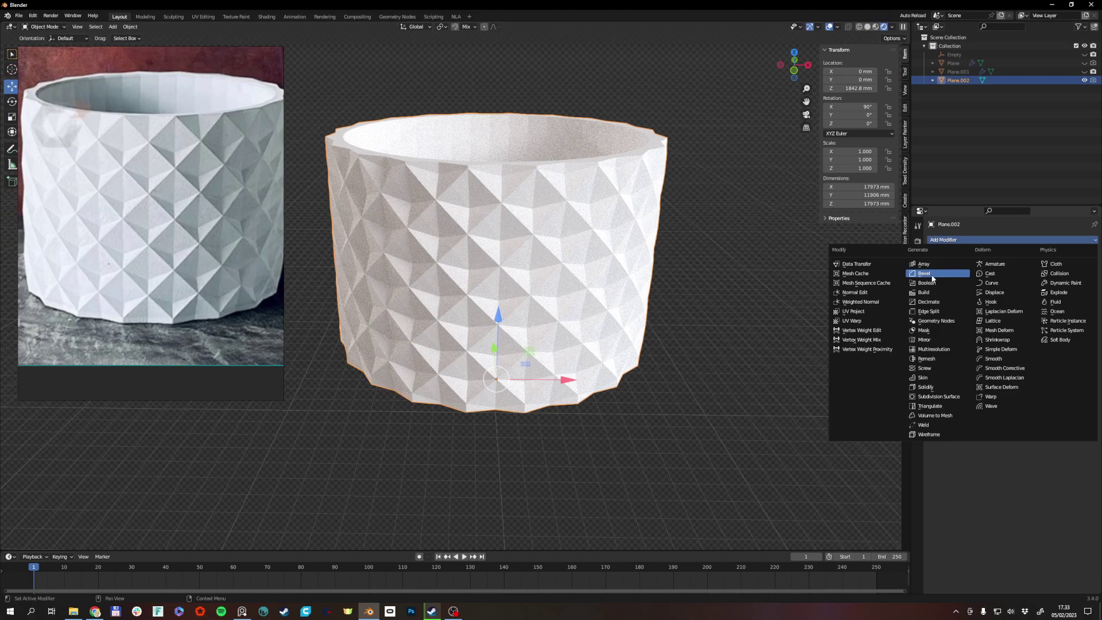
click(928, 271)
scroll(628, 310, up, 2)
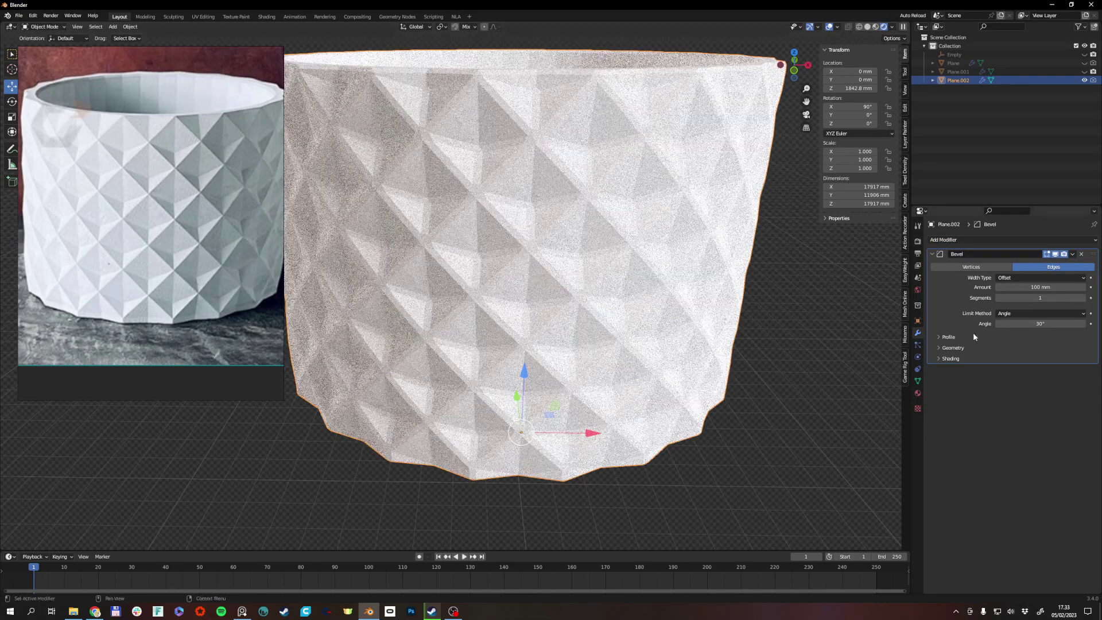
text(25)
key(Return)
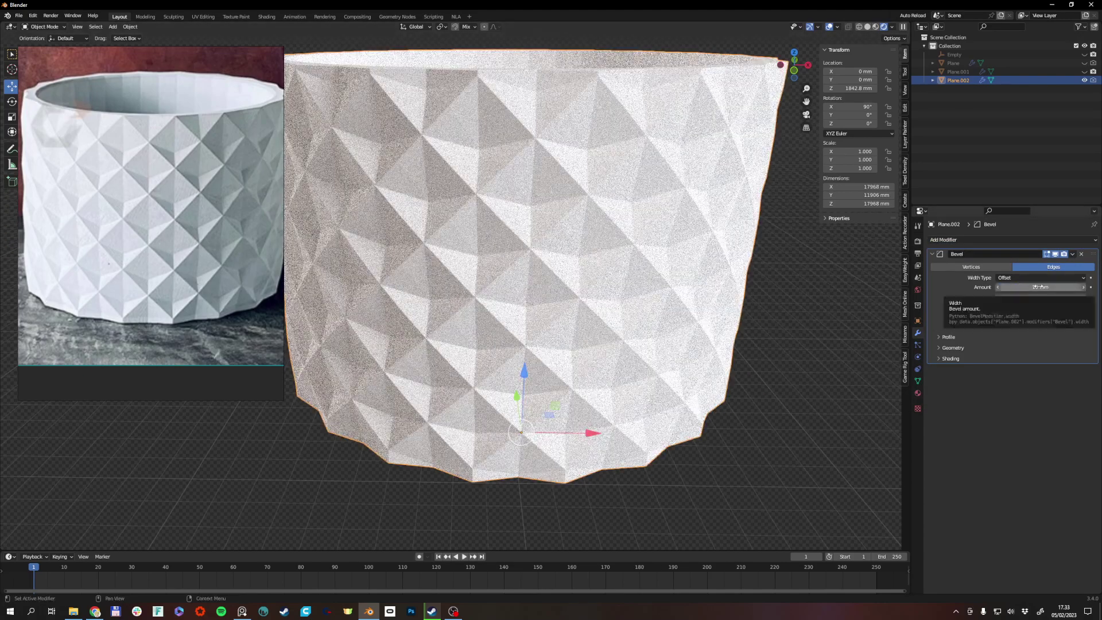
click(1041, 287)
text(20)
key(Return)
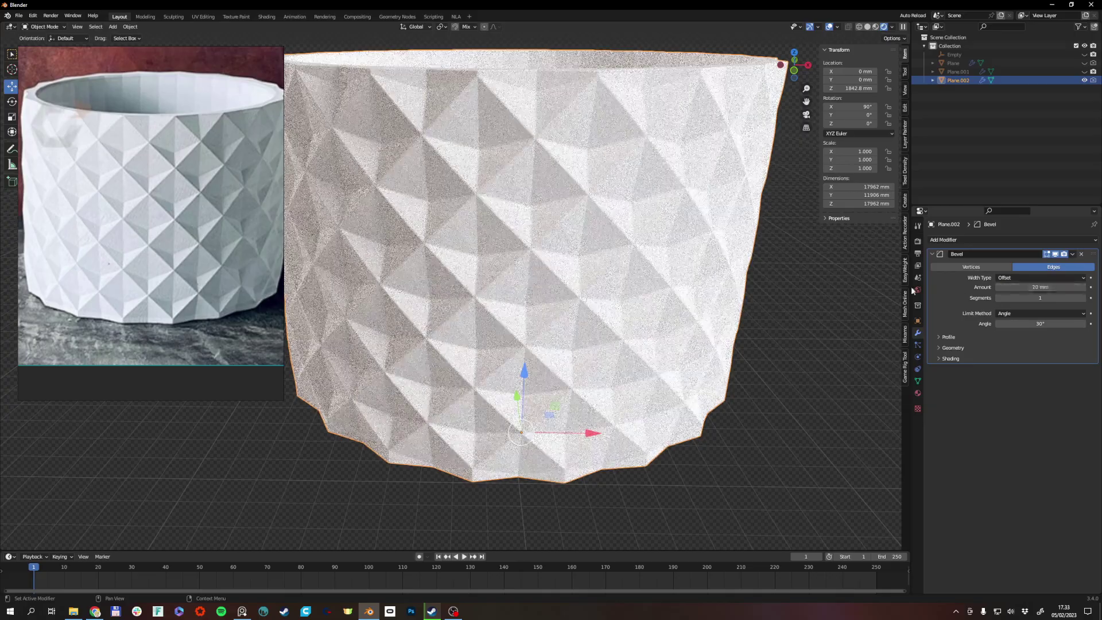
Step: Compare the pot with the Bevel modifier's viewport display switched off and on again
middle_drag(722, 365, 696, 386)
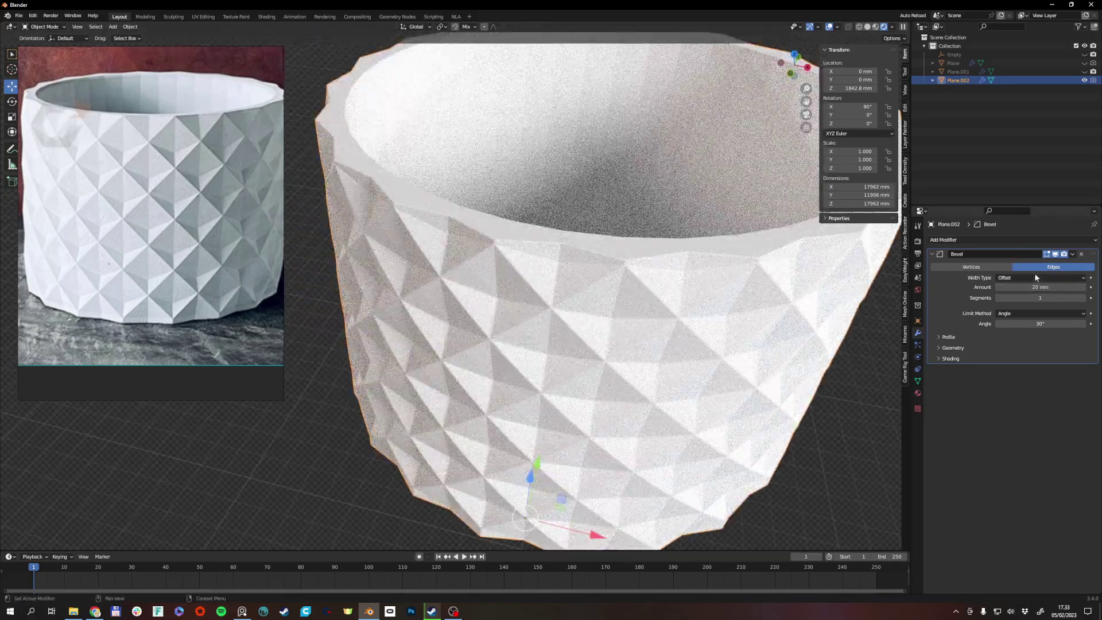
click(1055, 254)
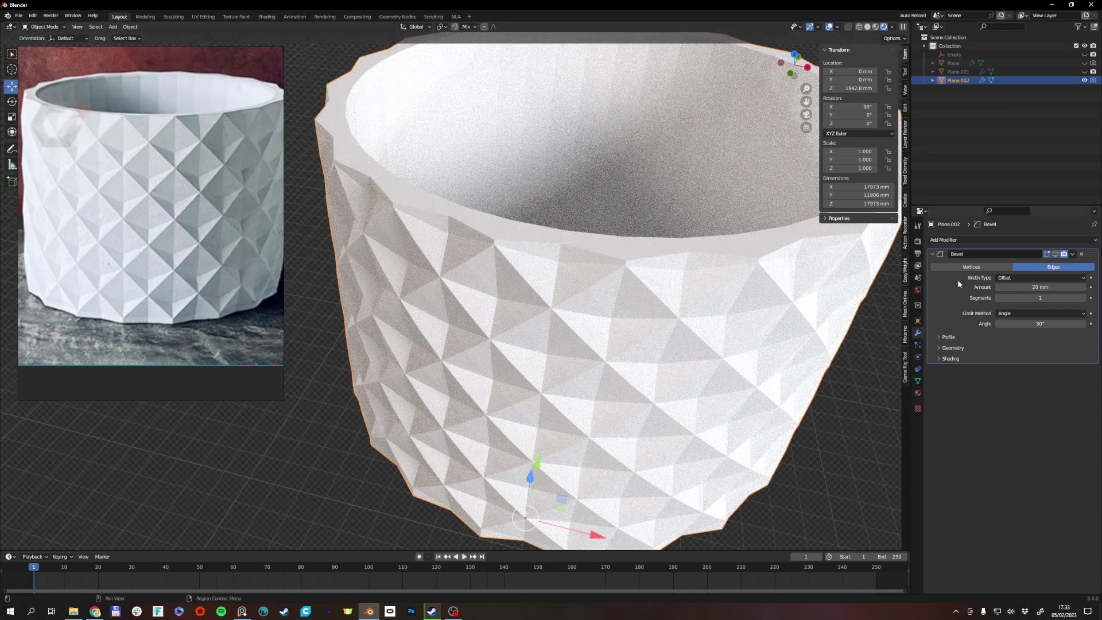
click(1055, 254)
Step: Try a bevel amount of 40 mm on the pot and undo the change
click(1040, 287)
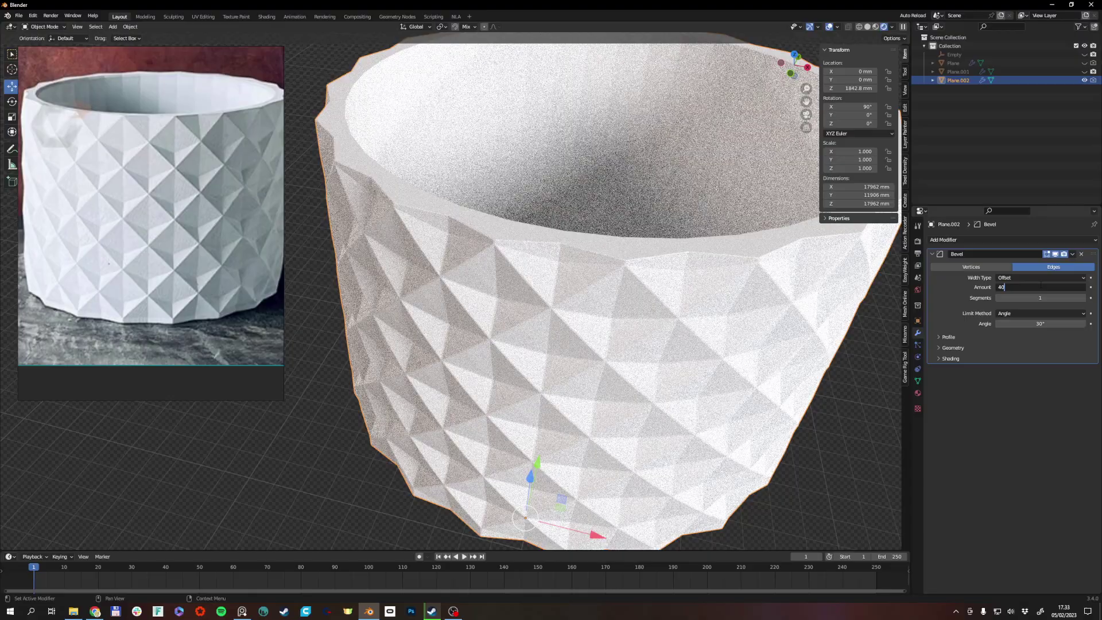
text(40)
key(Return)
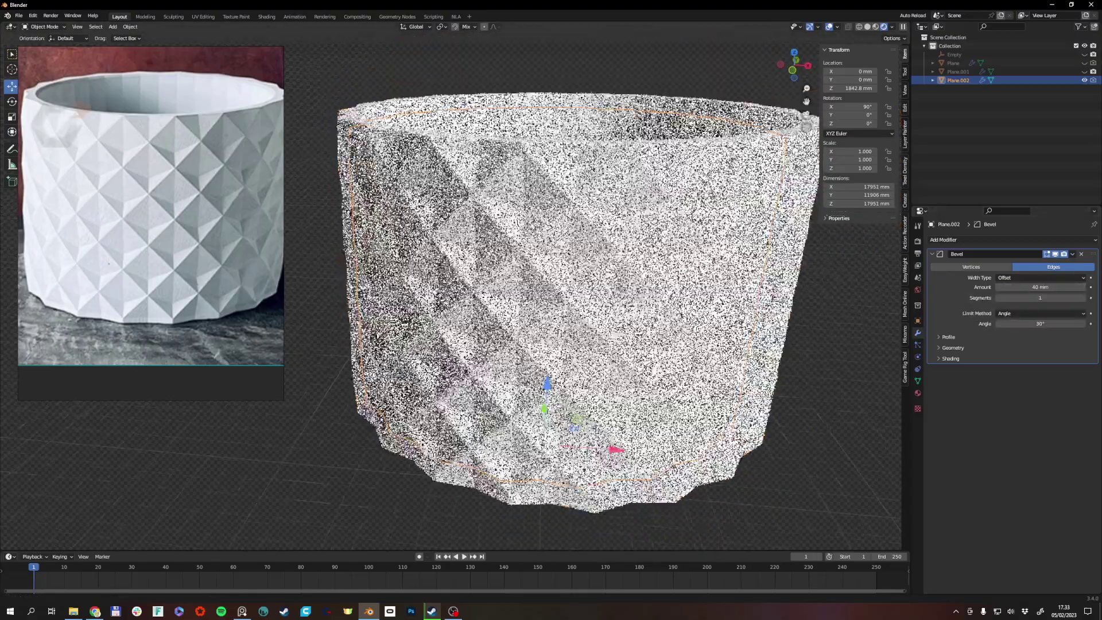
key(ctrl+z)
Step: Deselect the pot and compare the rendered result with the reference photo beside it
click(722, 343)
middle_drag(581, 325, 609, 342)
scroll(582, 301, down, 1)
shift+middle_drag(609, 342, 547, 263)
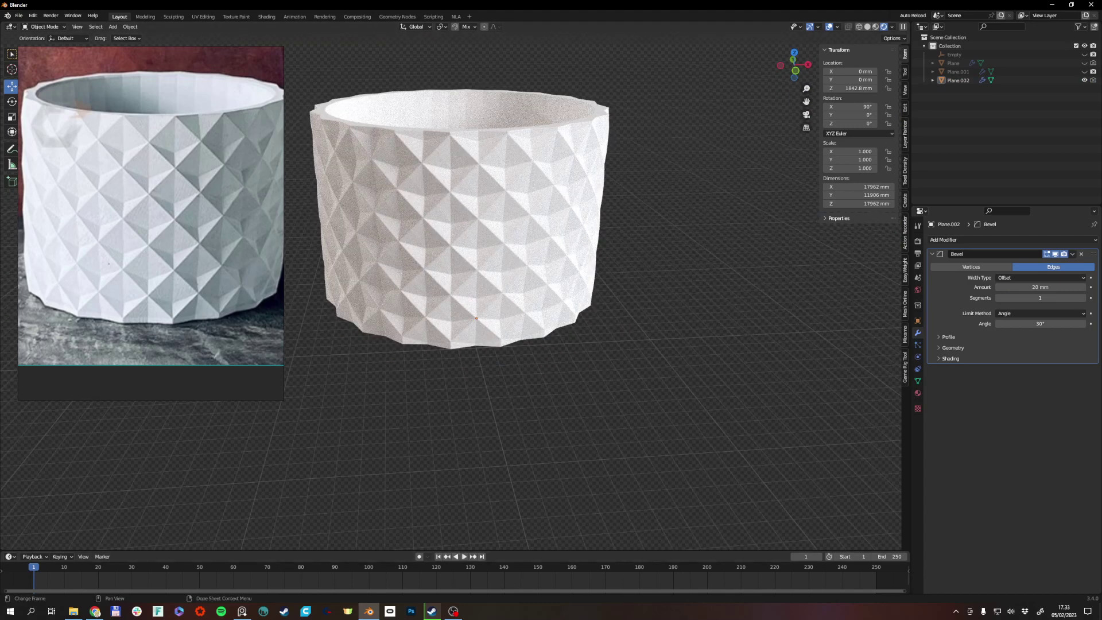